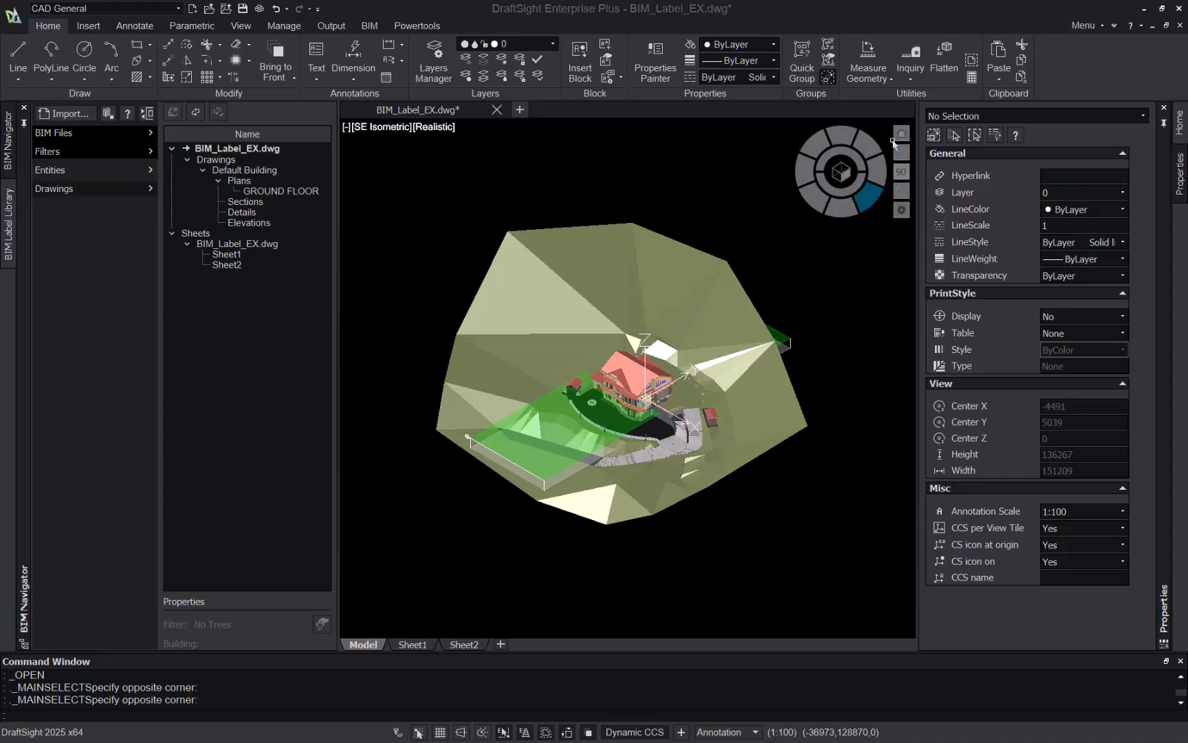
- Open the GROUND FLOOR plan drawing listed under the Default Building's plans
double_click(293, 191)
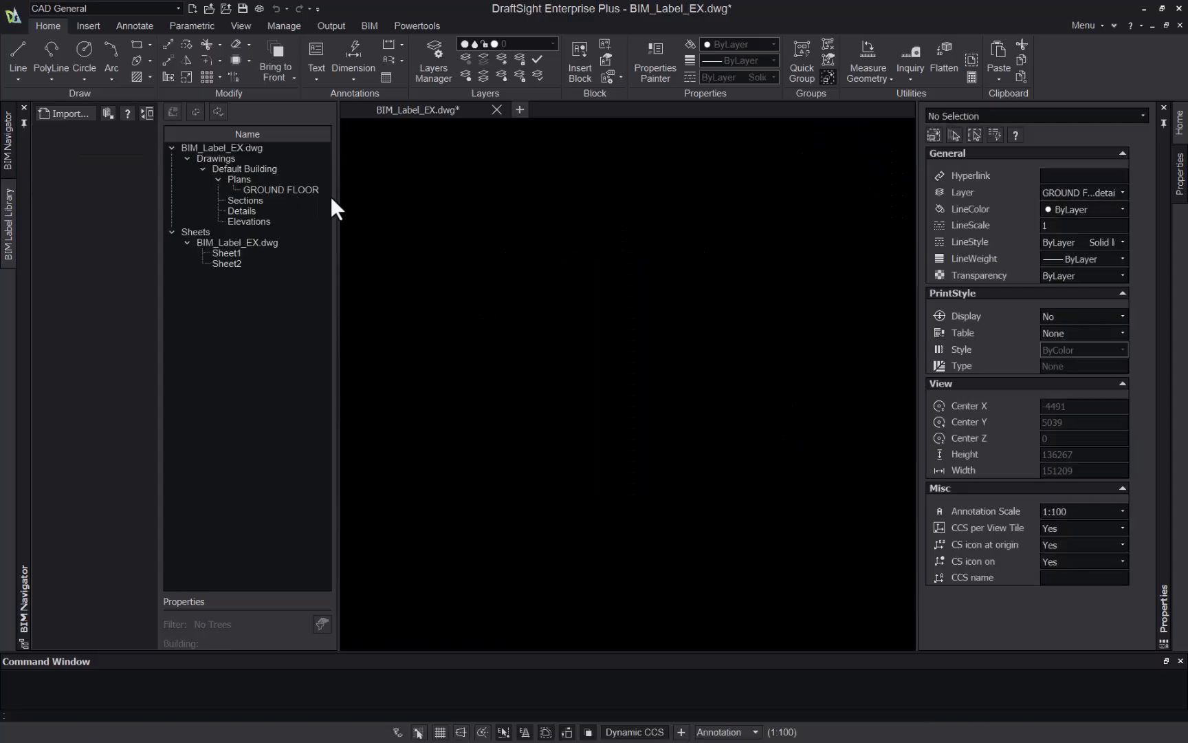
mouse_move(428, 185)
middle_down()
mouse_move(384, 289)
mouse_move(384, 324)
middle_up()
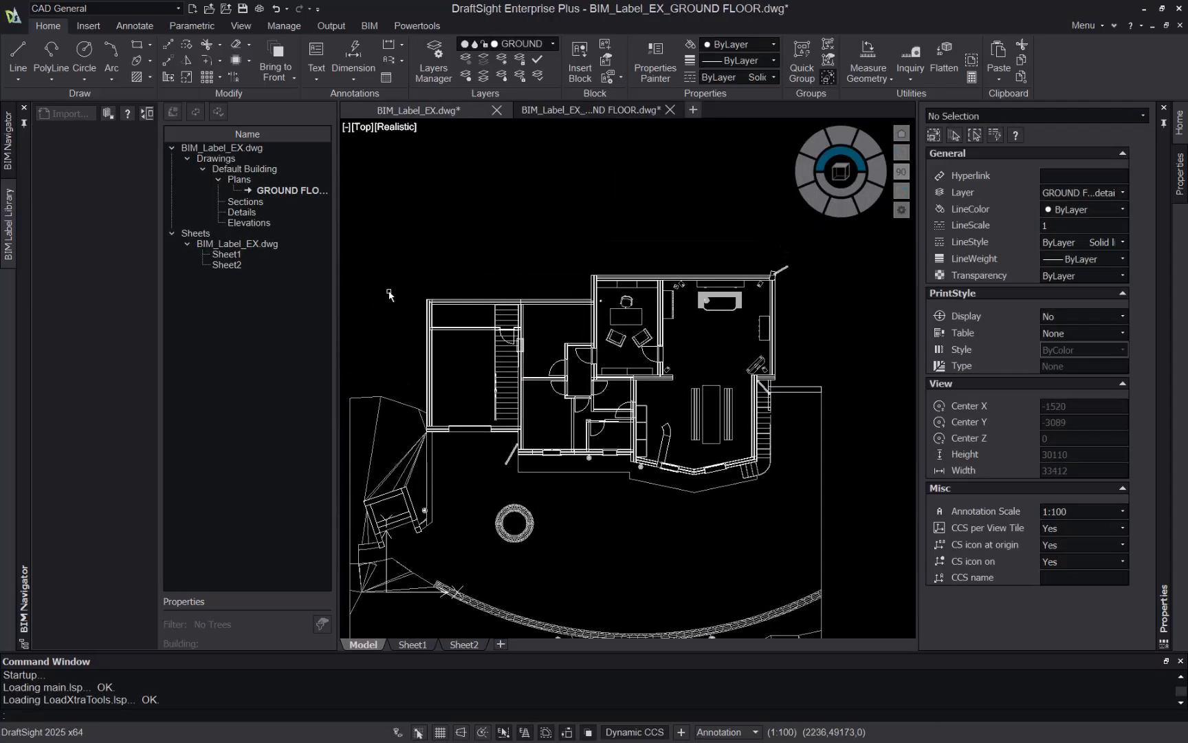
scroll(389, 294, up, 1)
middle_drag(486, 250, 380, 242)
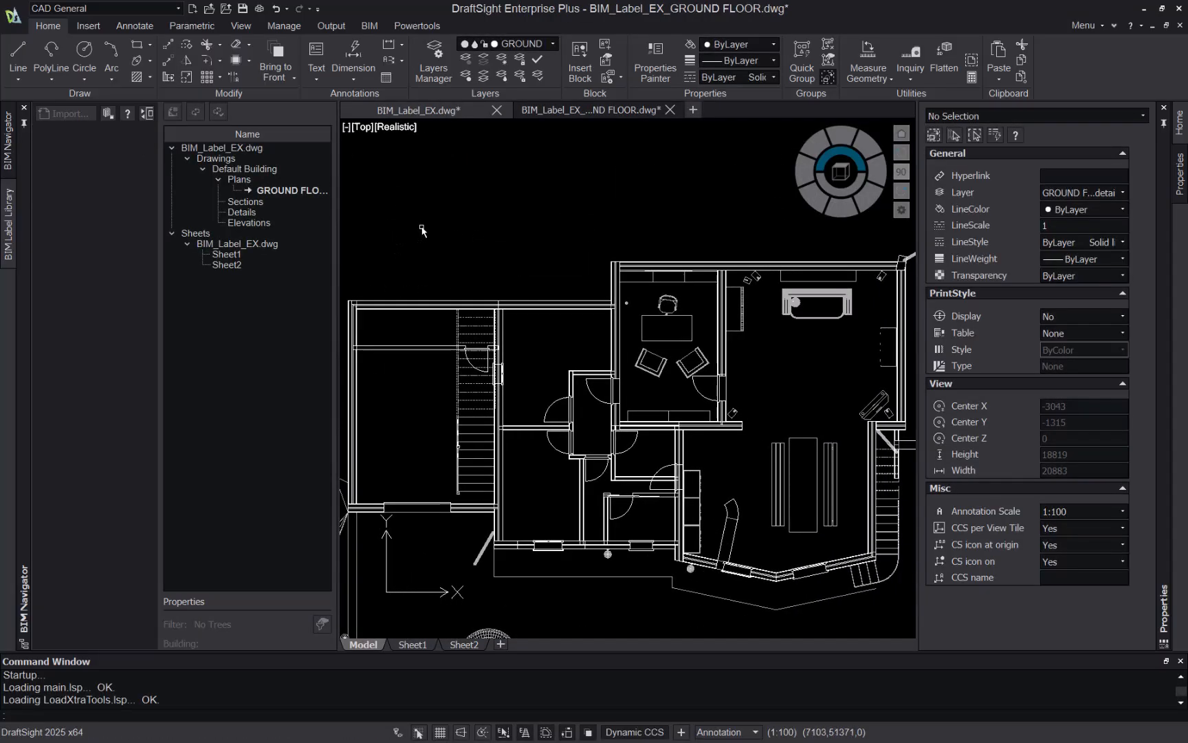
- Show the BIM label library and preview sample labels from the door, room, wall and window categories
click(365, 31)
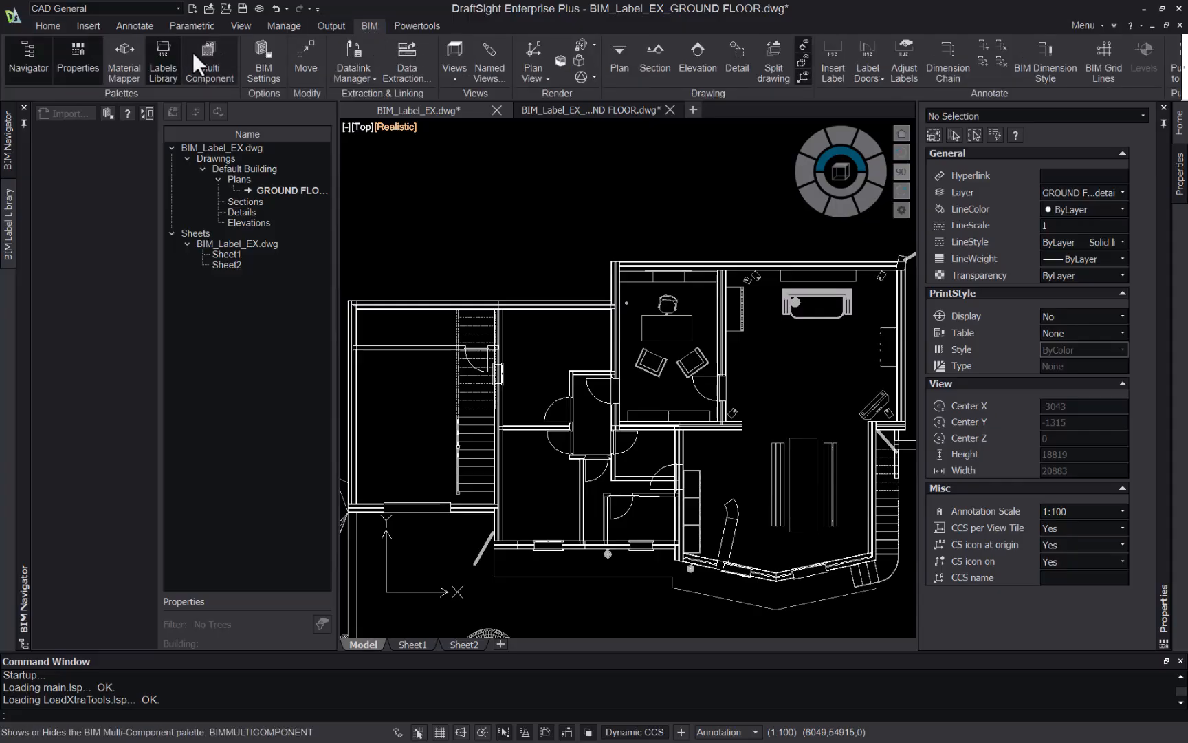
click(160, 79)
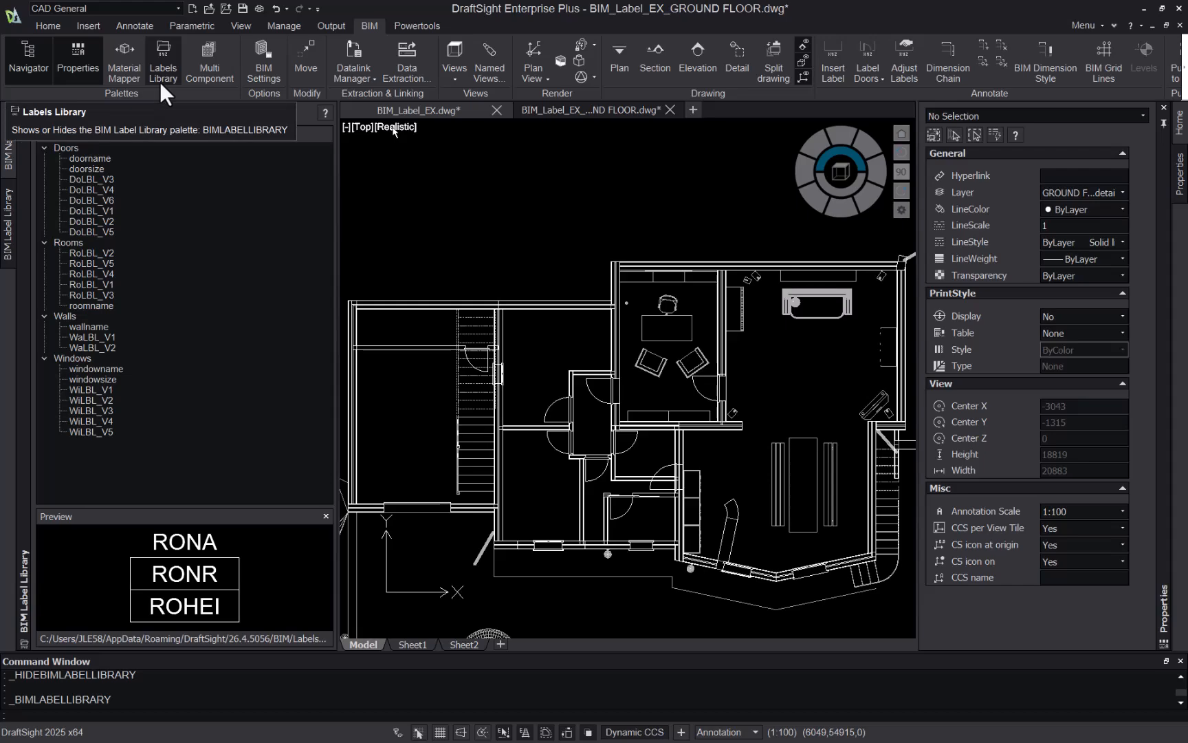
click(191, 168)
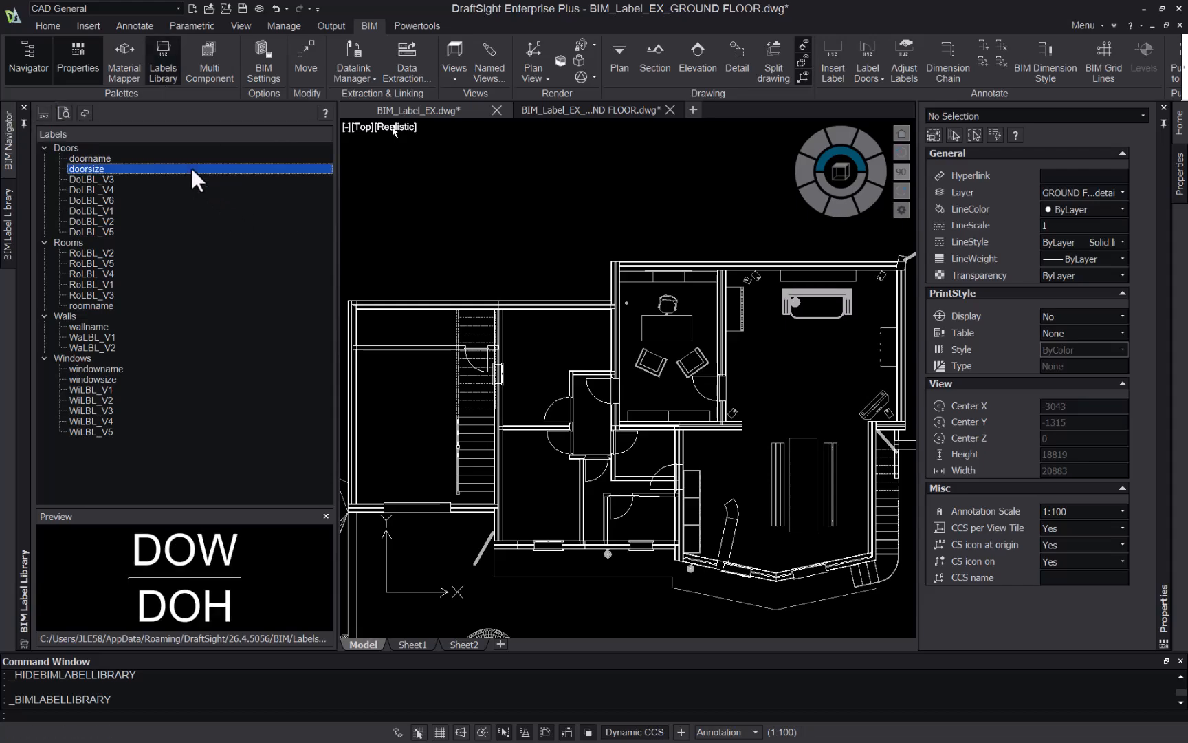
click(170, 264)
click(170, 337)
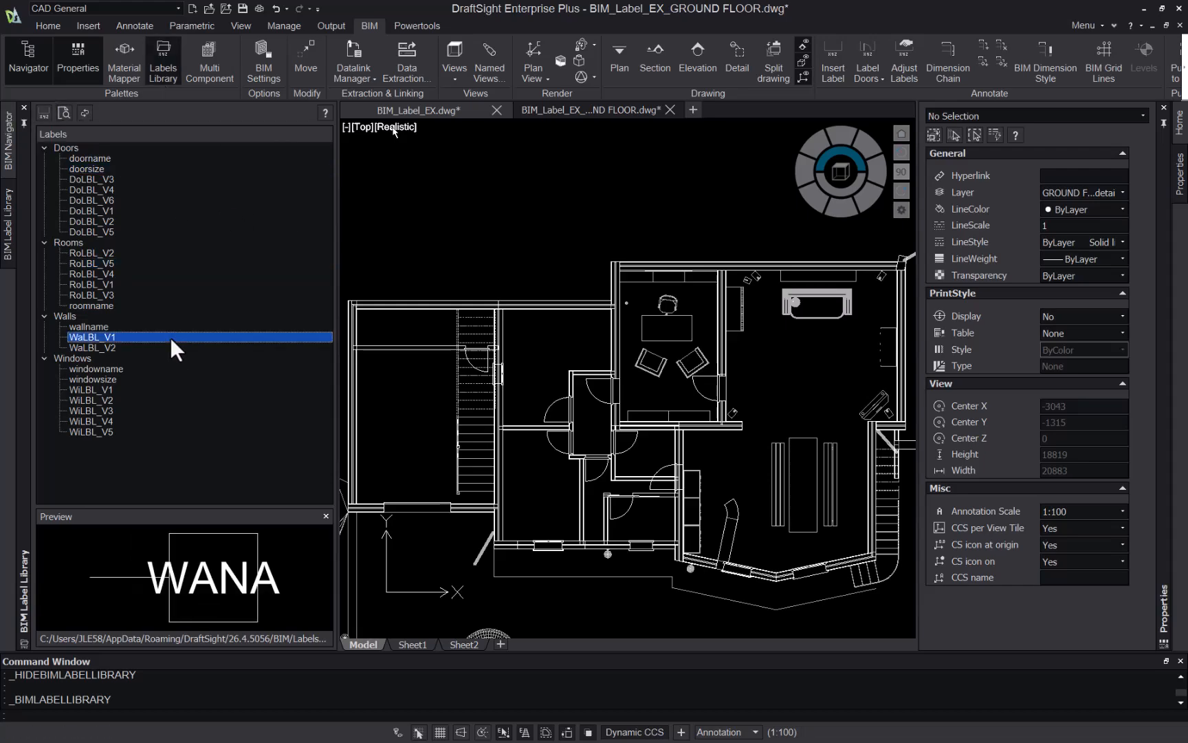
click(158, 409)
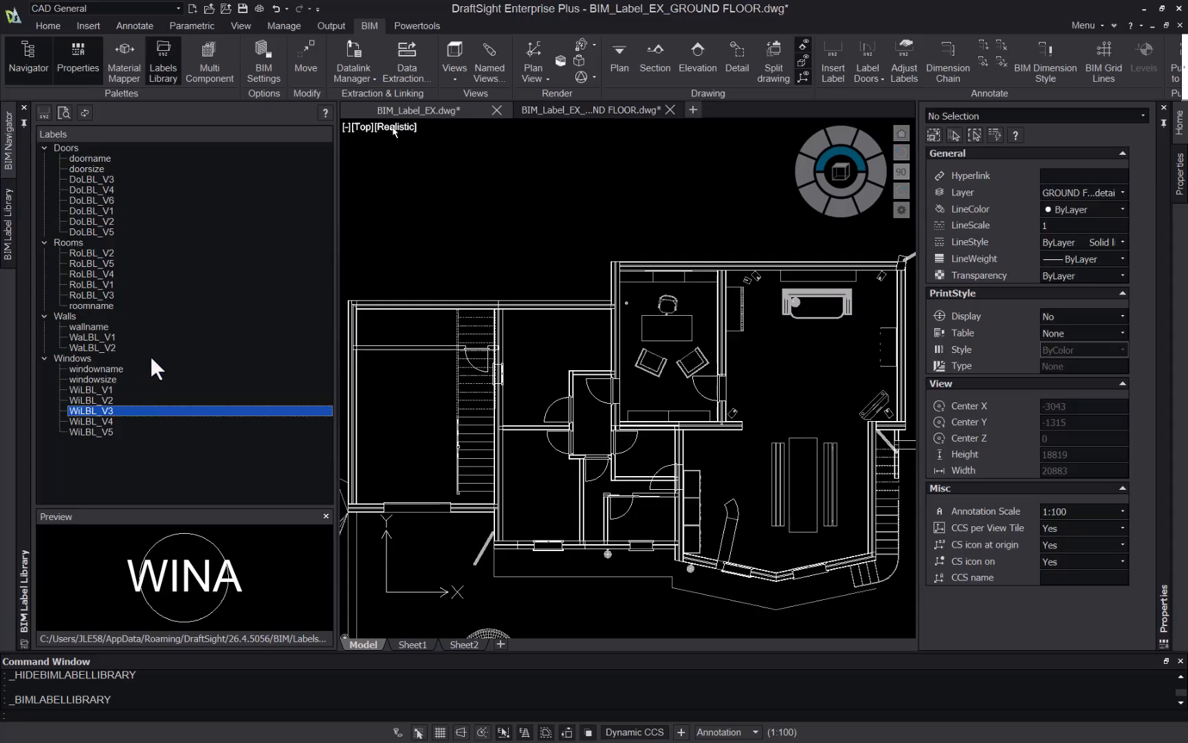
click(150, 337)
click(149, 326)
click(145, 337)
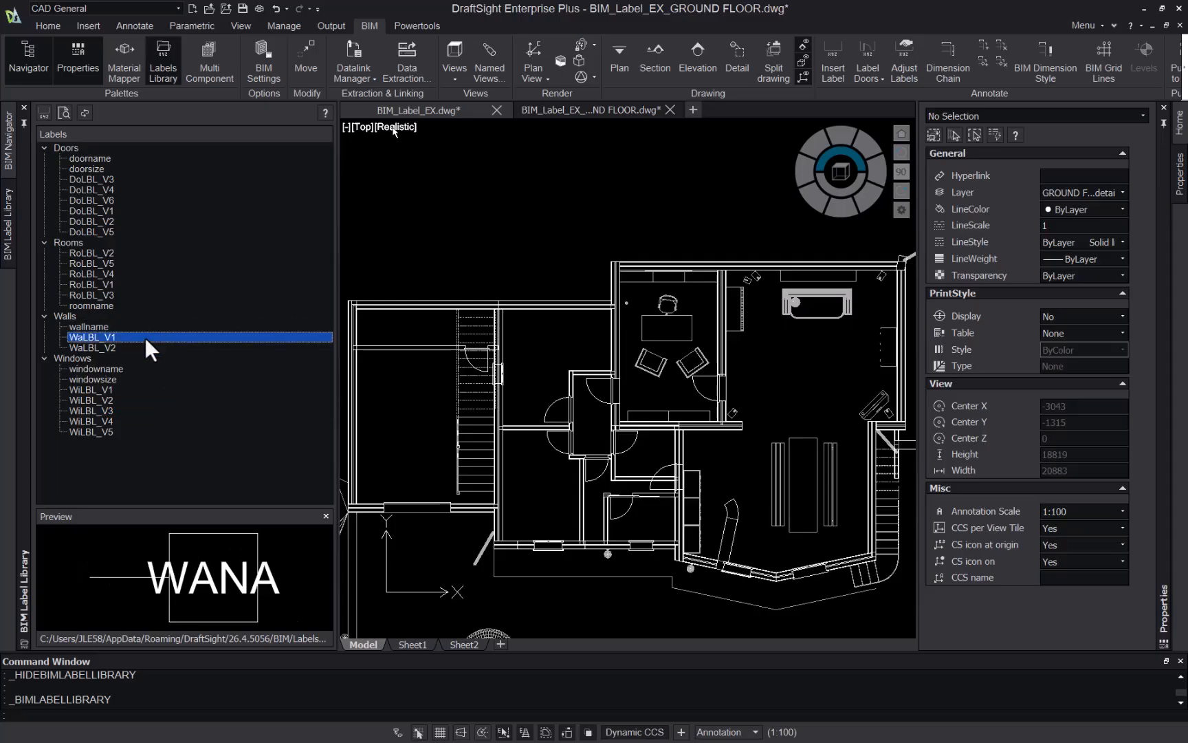
click(149, 358)
- Compare the previews of room labels RoLBL_V5, RoLBL_V3, RoLBL_V4 and RoLBL_V1
click(130, 265)
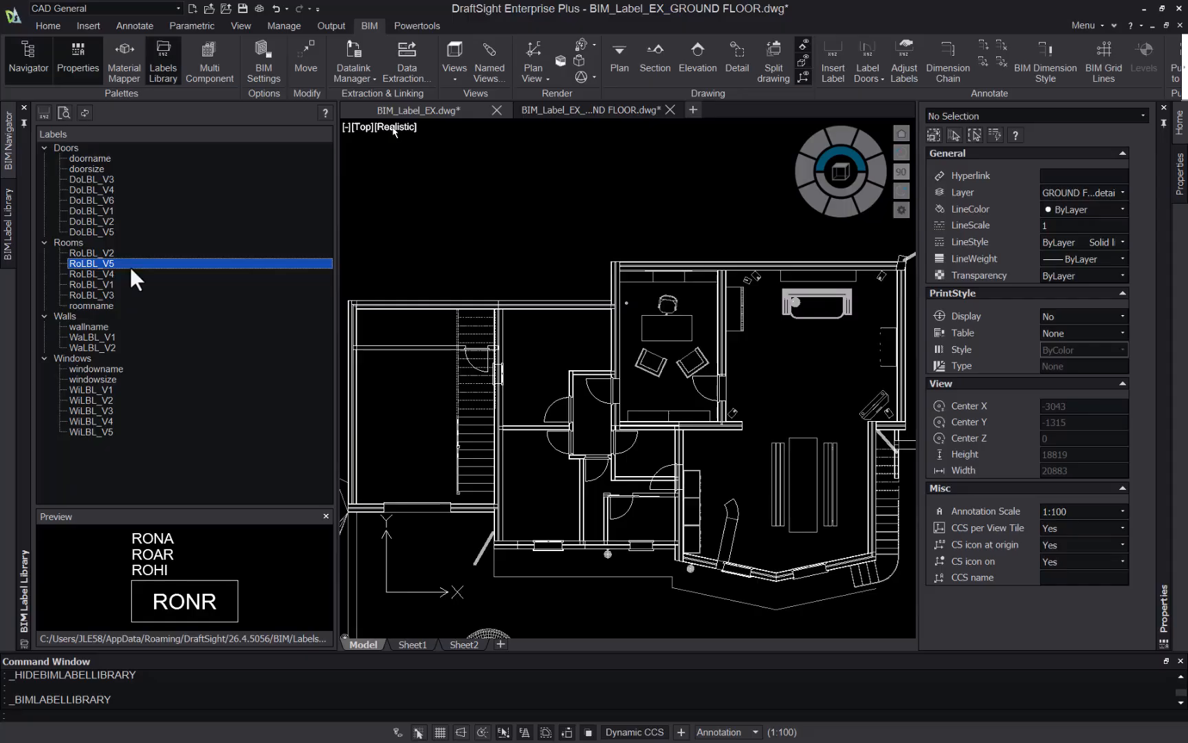
click(135, 293)
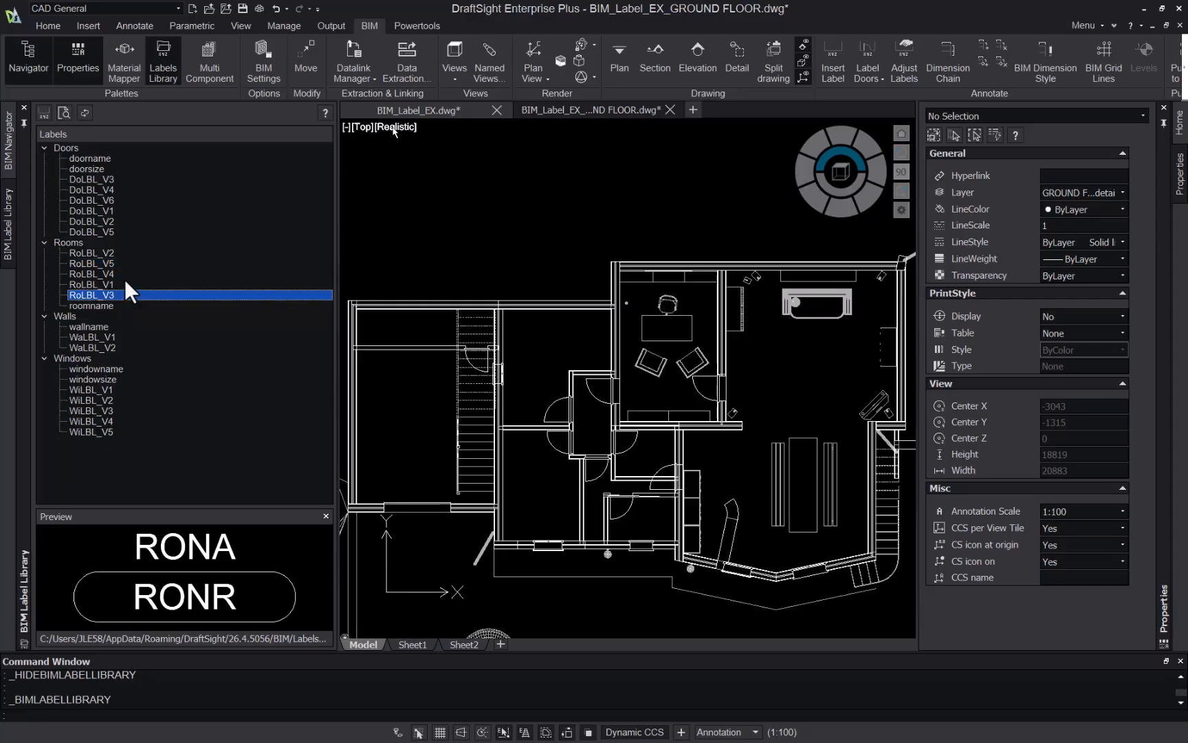
click(124, 263)
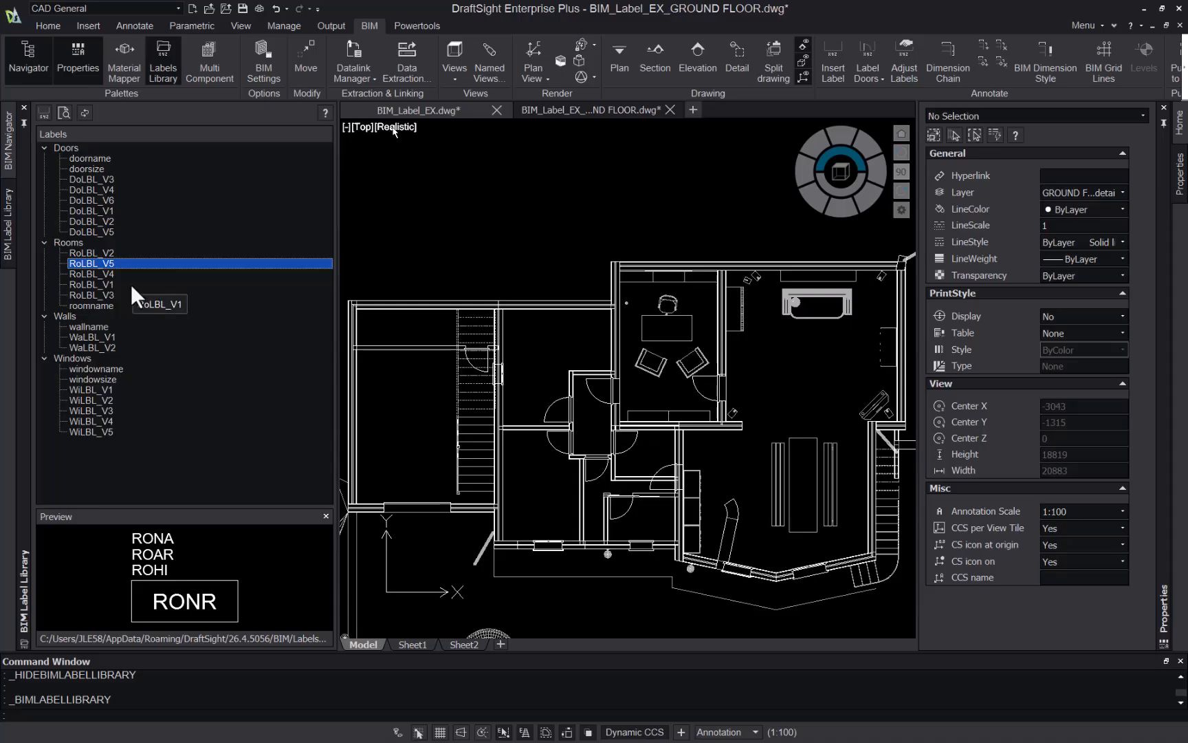
click(130, 272)
click(132, 284)
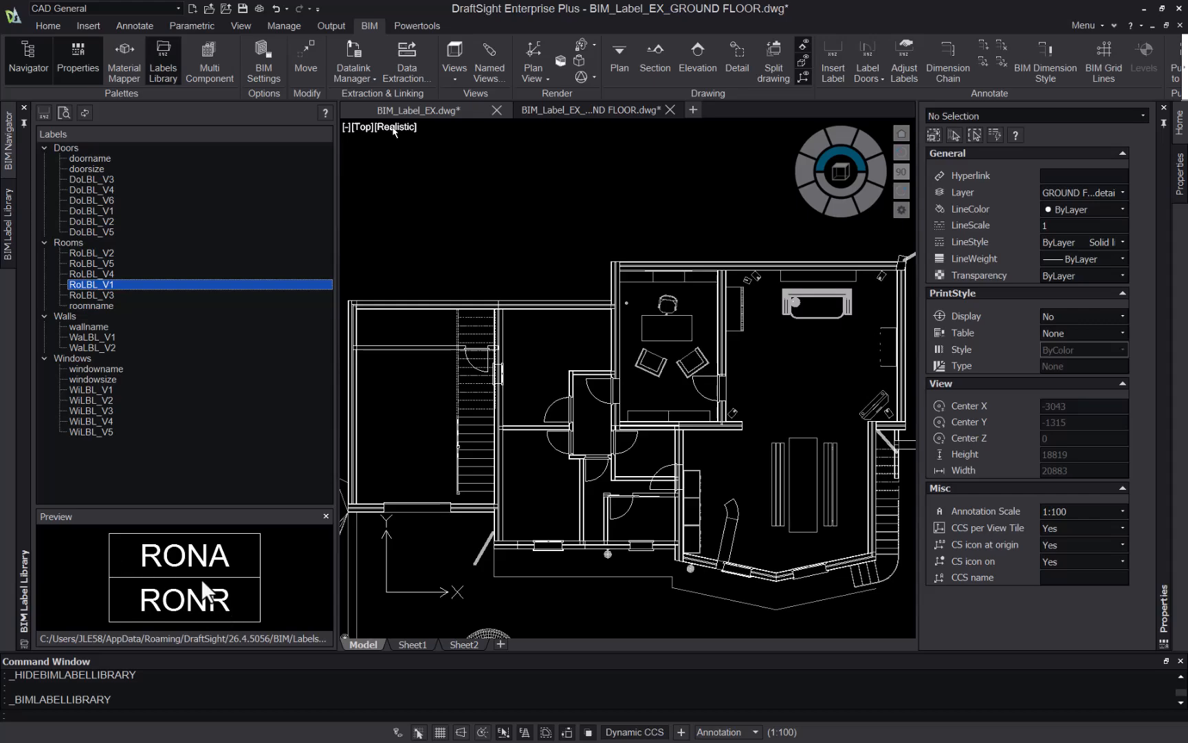
- Label the garage, the room containing the long staircase, with the RoLBL_V1 room label
double_click(119, 288)
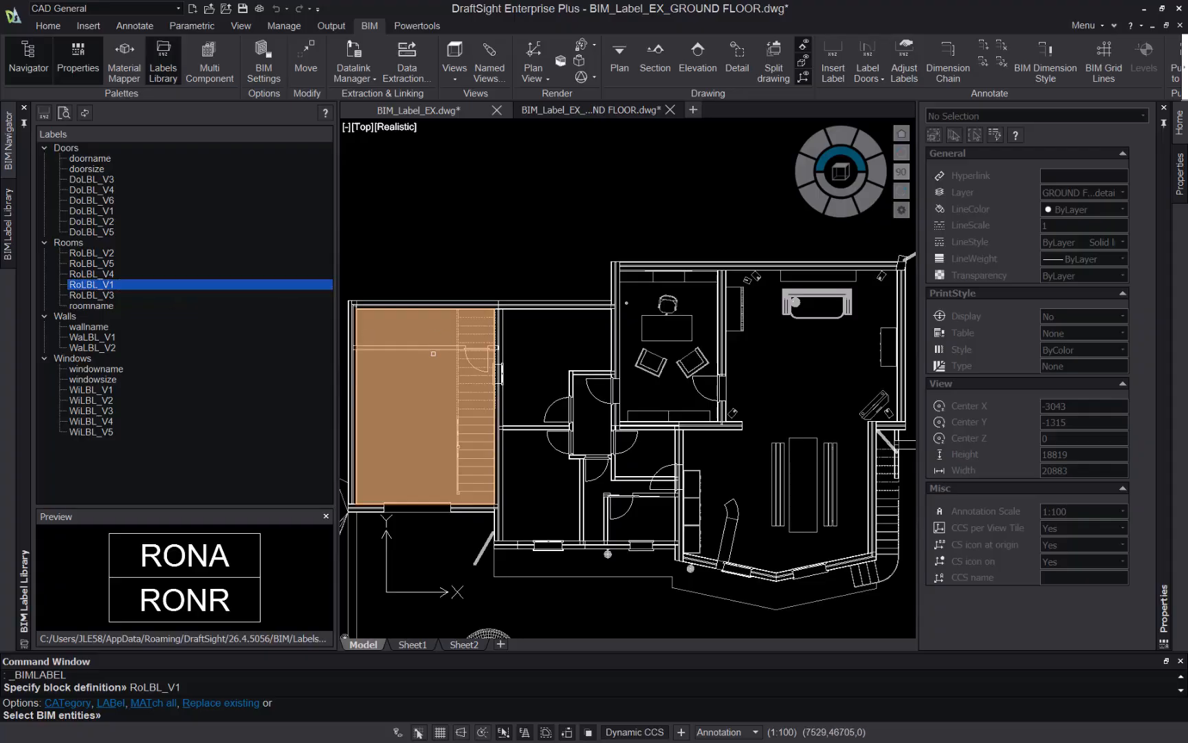
click(386, 371)
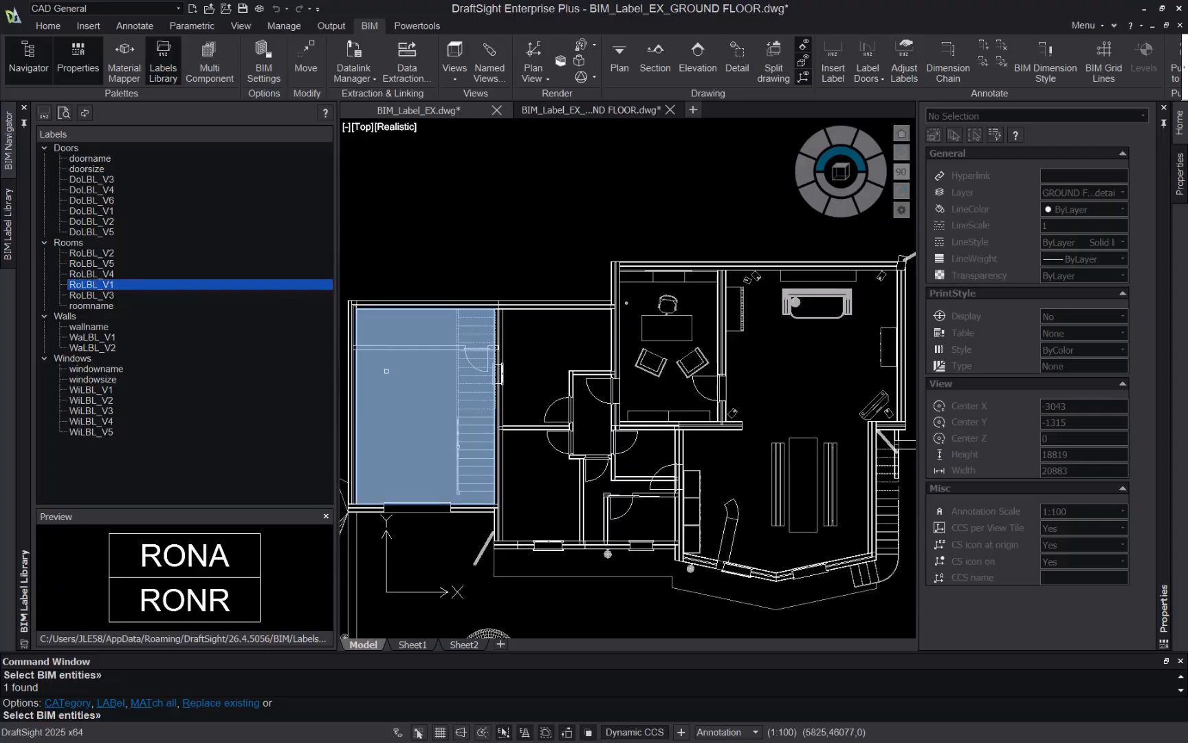
key(Return)
scroll(464, 462, up, 1)
middle_drag(462, 465, 699, 520)
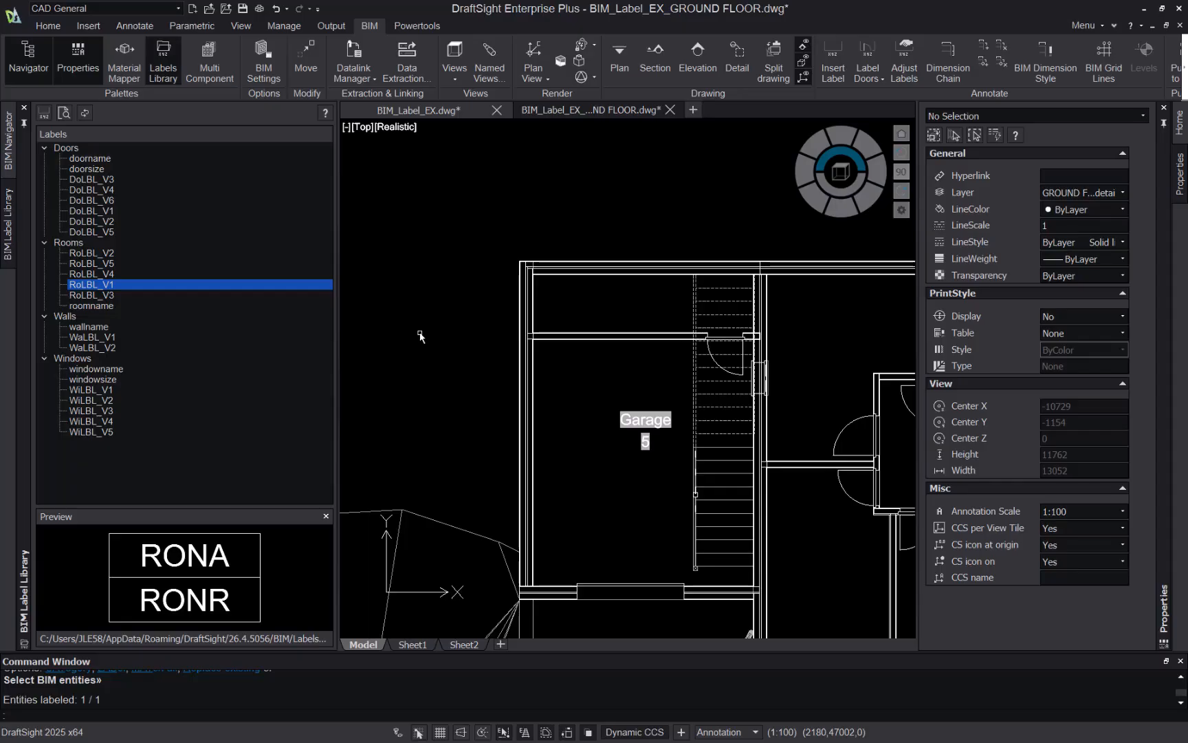
- Preview every available room label in the library, from RoLBL_V2 through roomname
click(148, 263)
click(148, 251)
click(150, 264)
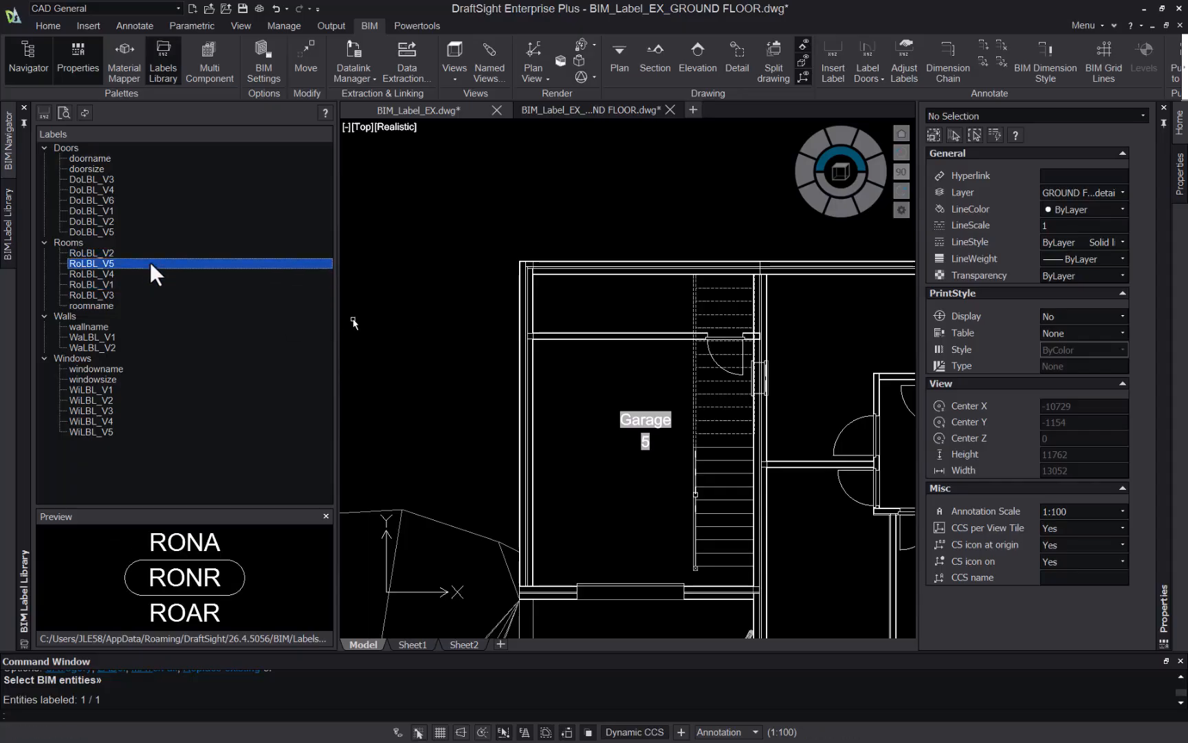
click(152, 275)
click(151, 284)
click(152, 295)
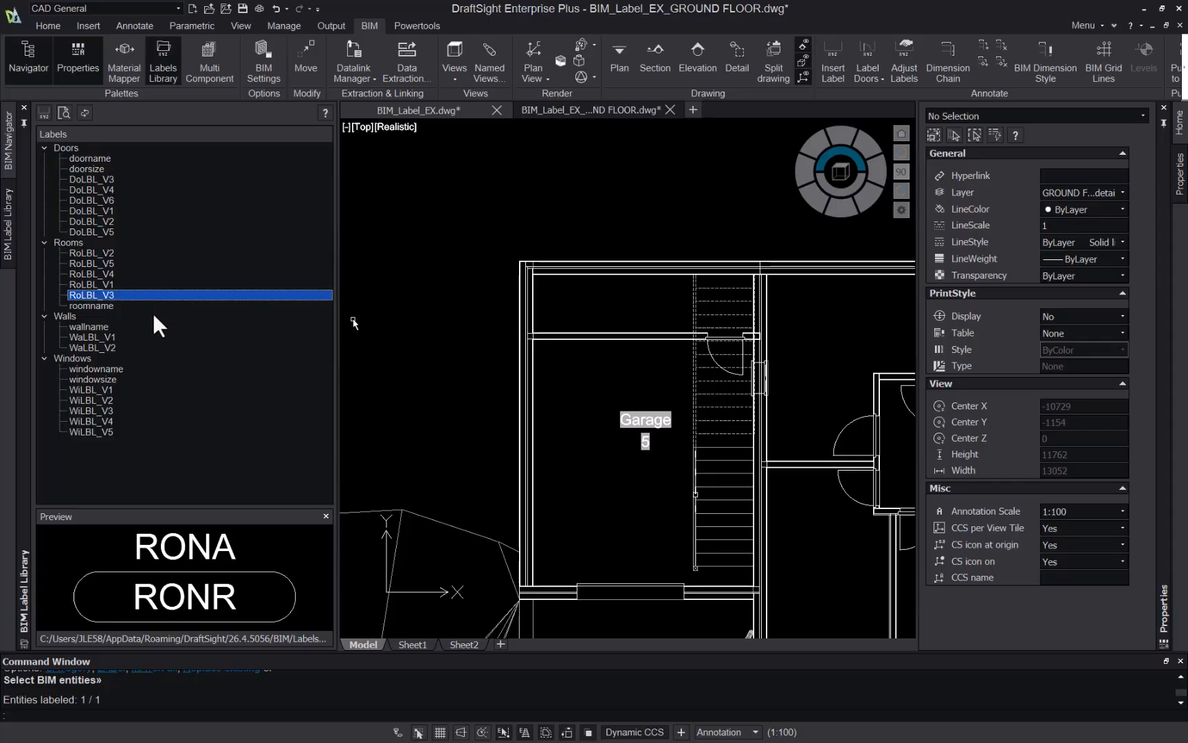
click(152, 314)
click(154, 305)
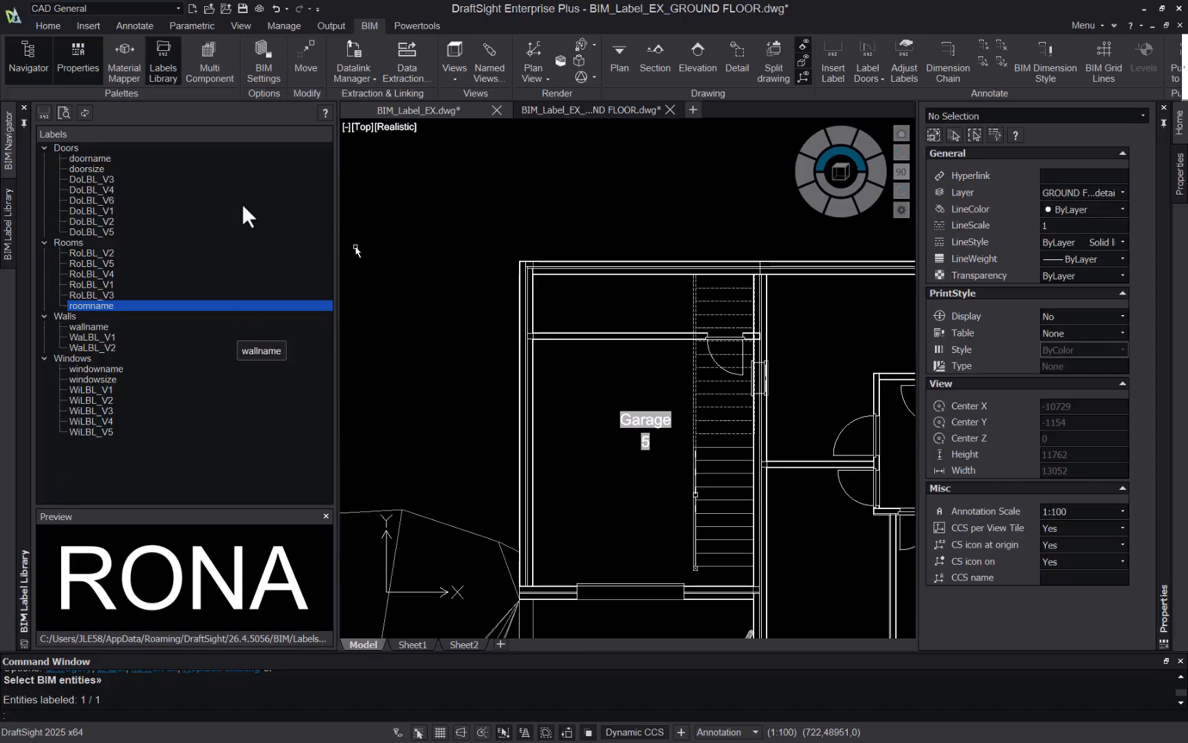
- Start opening an existing drawing and browse to the user's profile folder on drive C
click(211, 6)
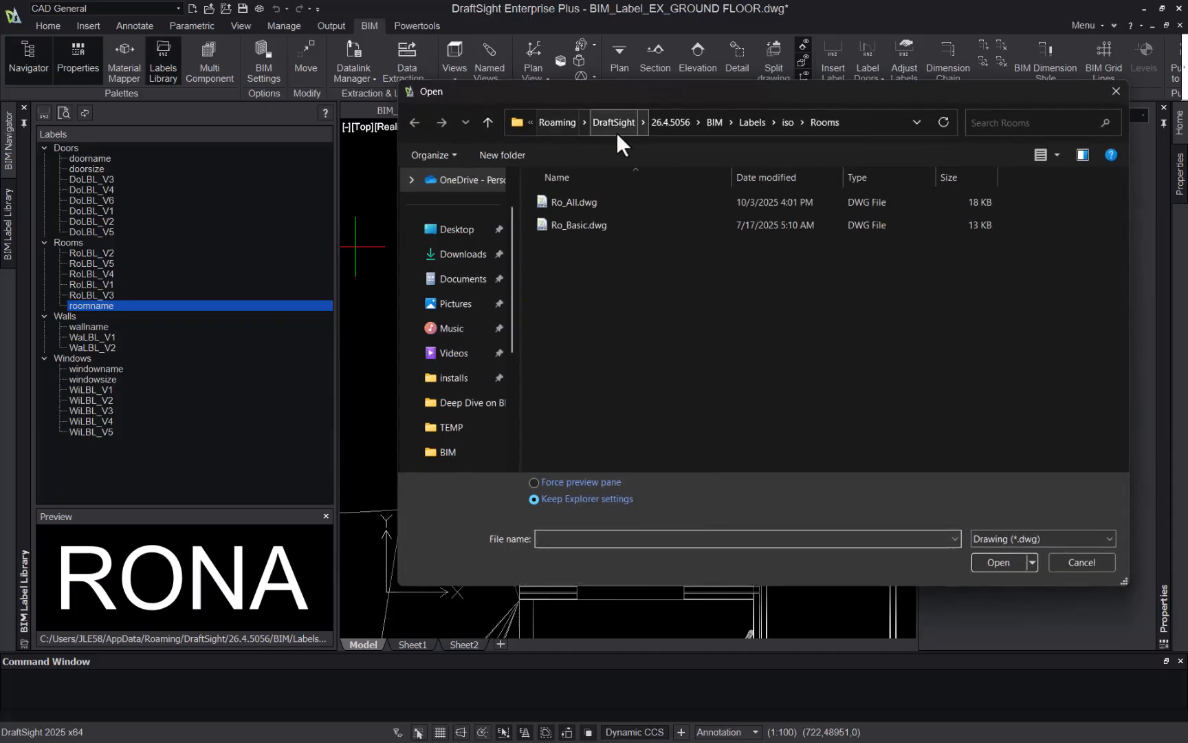
click(554, 125)
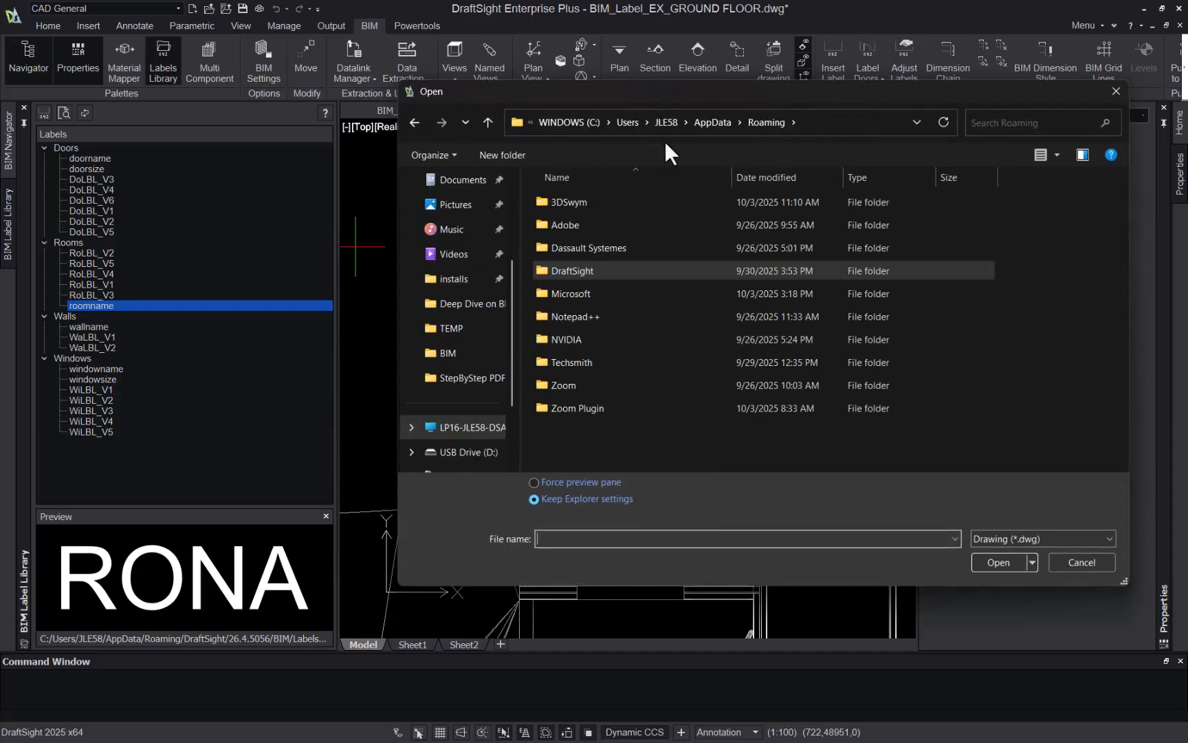
click(568, 117)
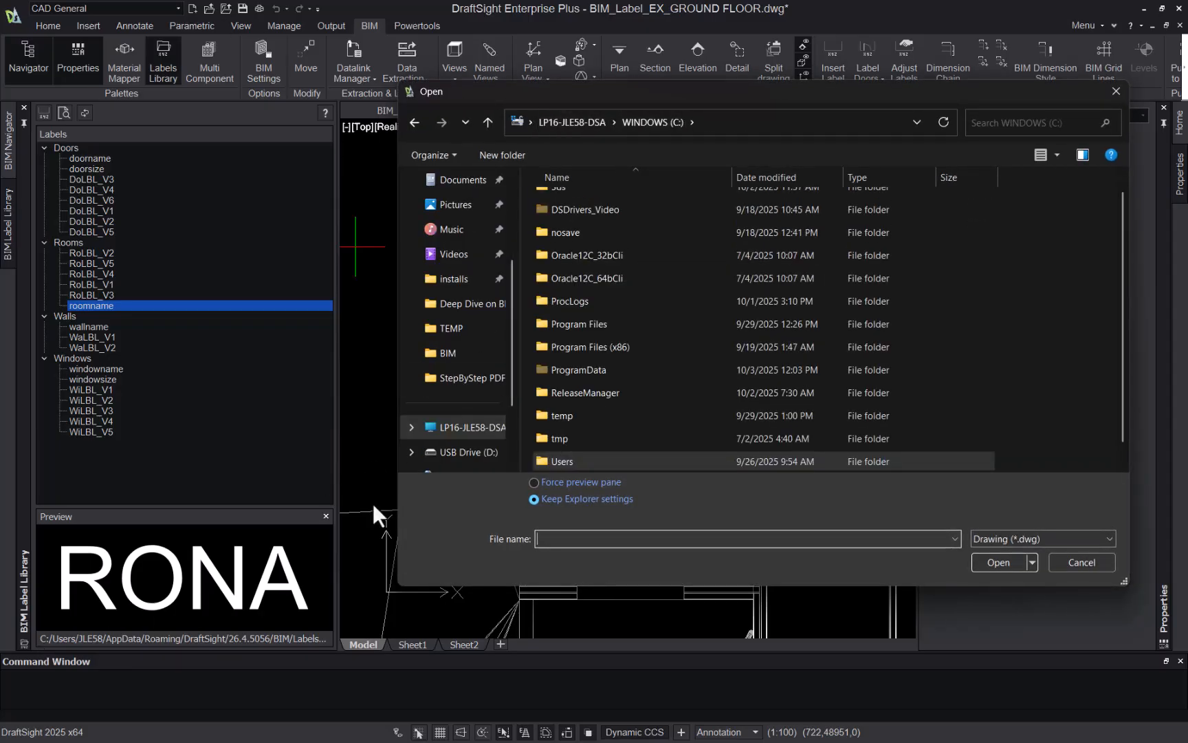
double_click(616, 465)
double_click(598, 288)
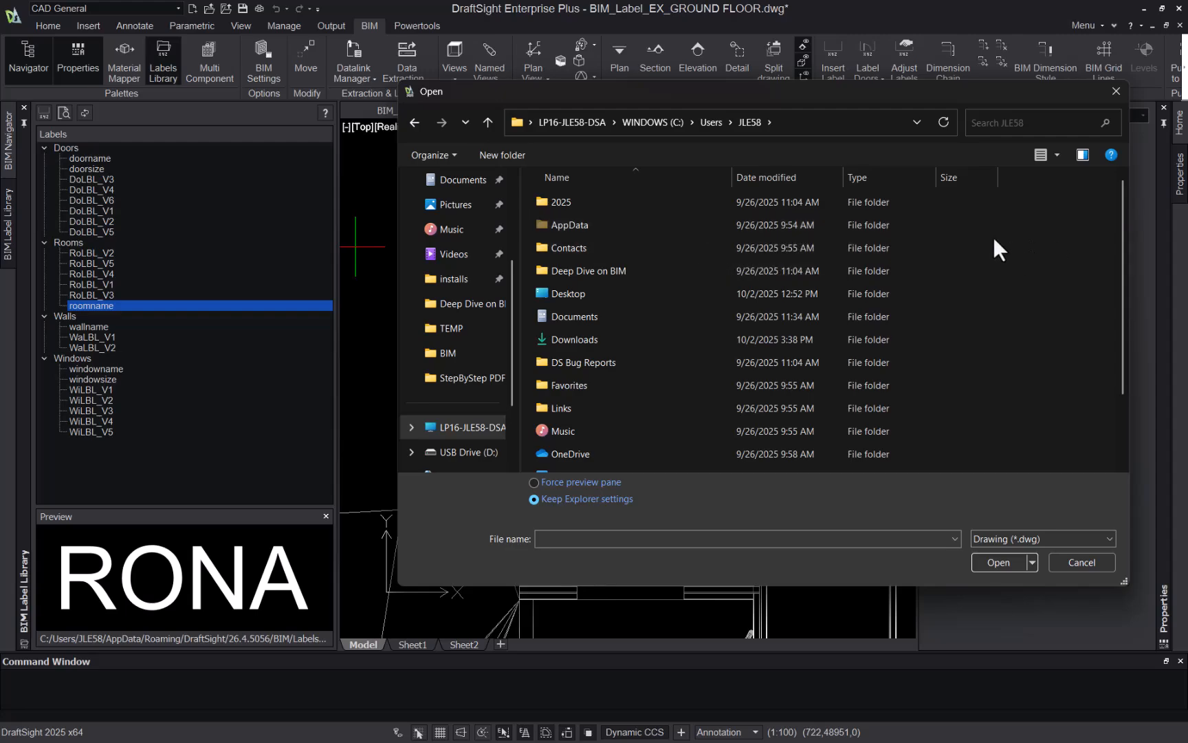
- Extend the folder path with \AppData and browse into its Roaming\DraftSight subfolder
click(850, 129)
click(825, 122)
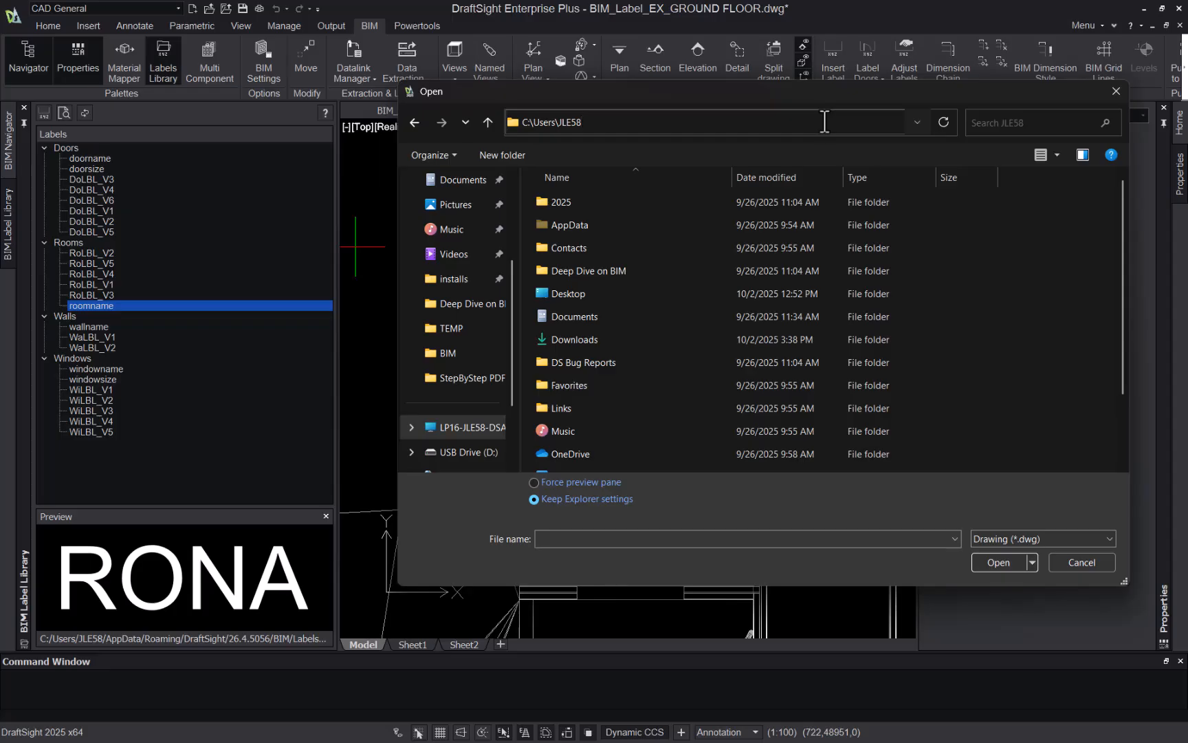
text(\AppData)
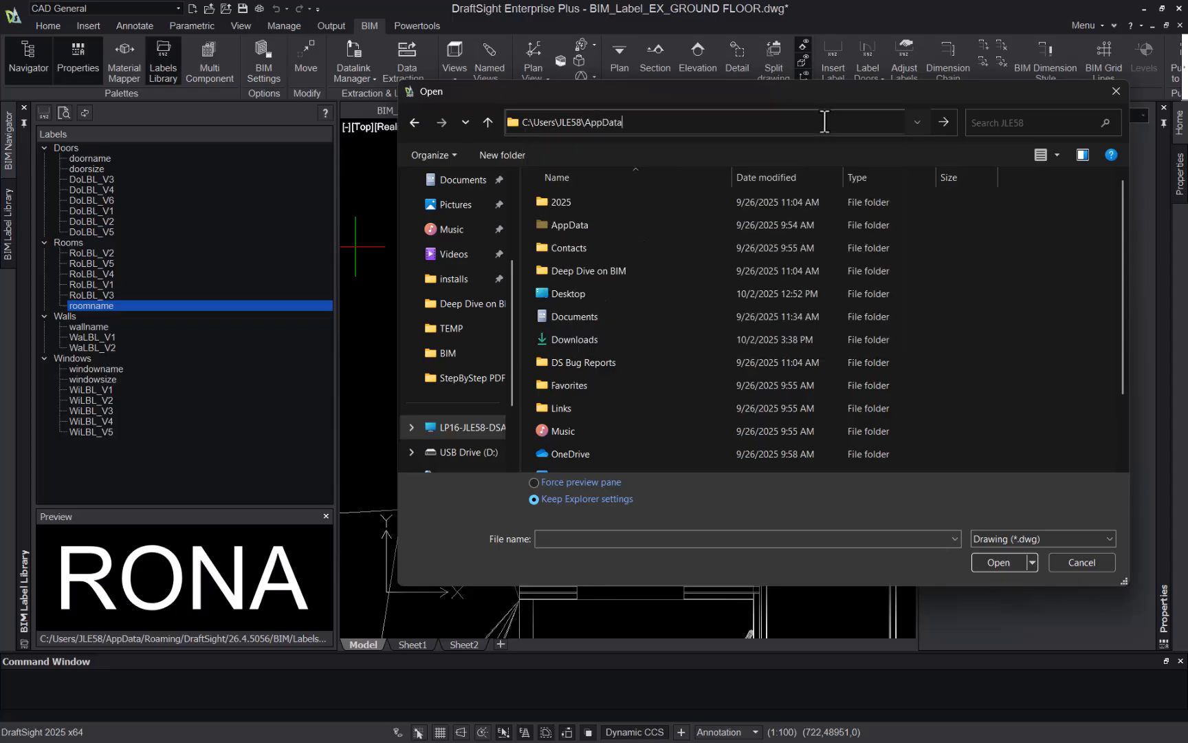
key(Return)
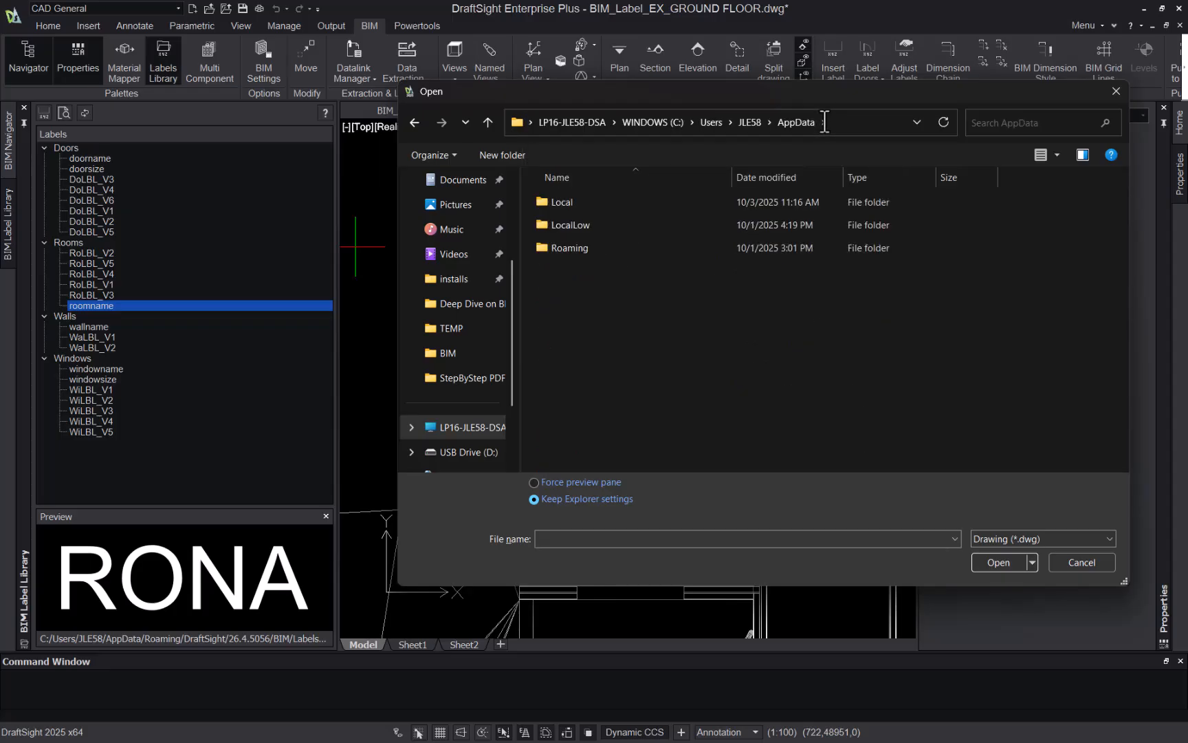
click(632, 249)
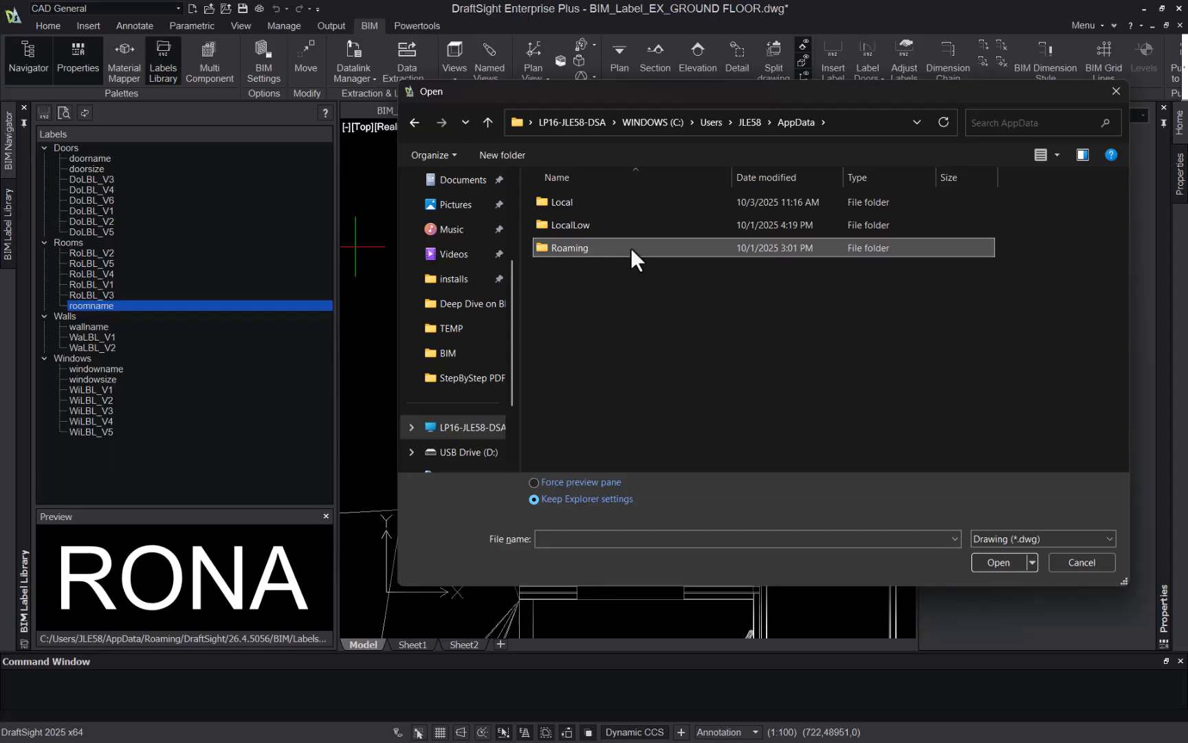
double_click(630, 247)
double_click(628, 266)
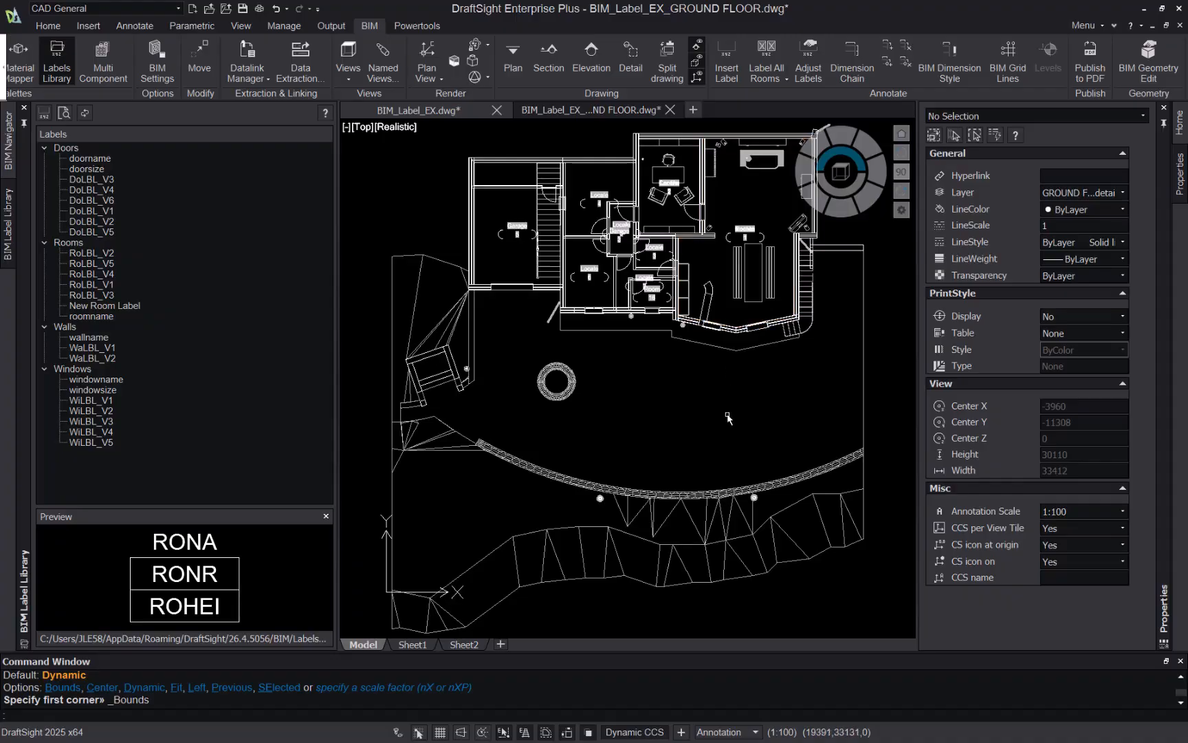
- Query the BUILDVERSION variable and highlight the build number in the command history
text(BUILD)
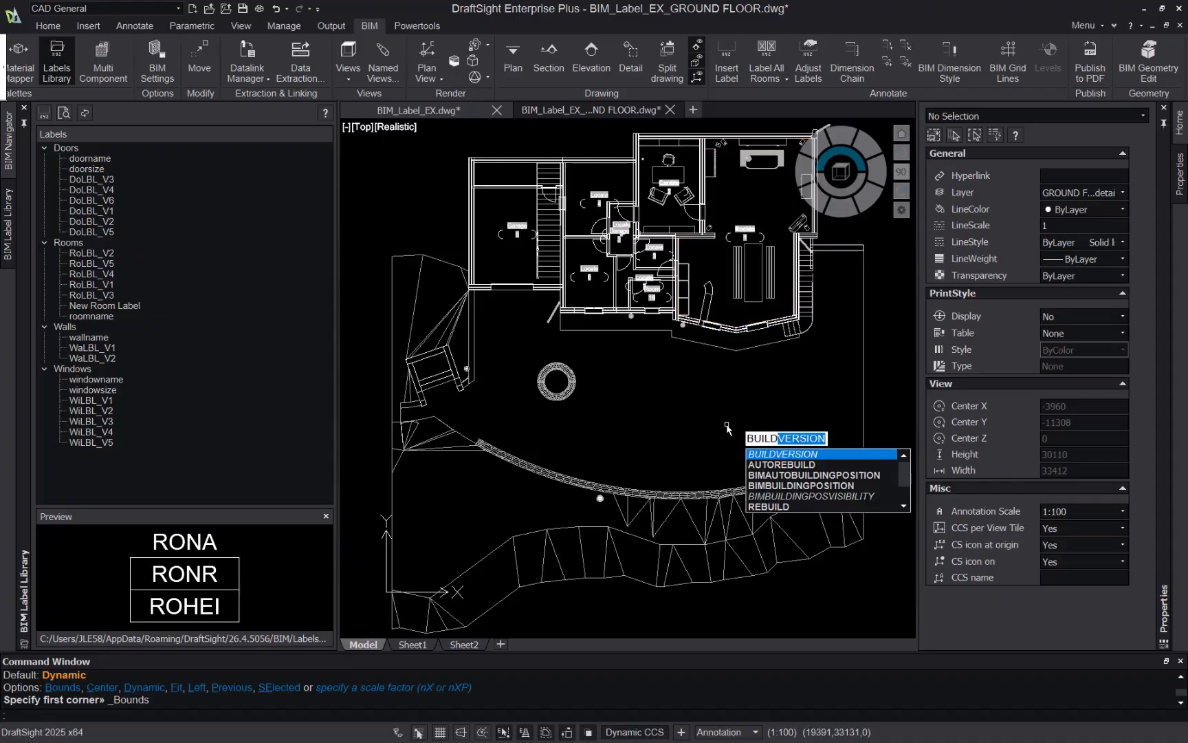
text(VERSION)
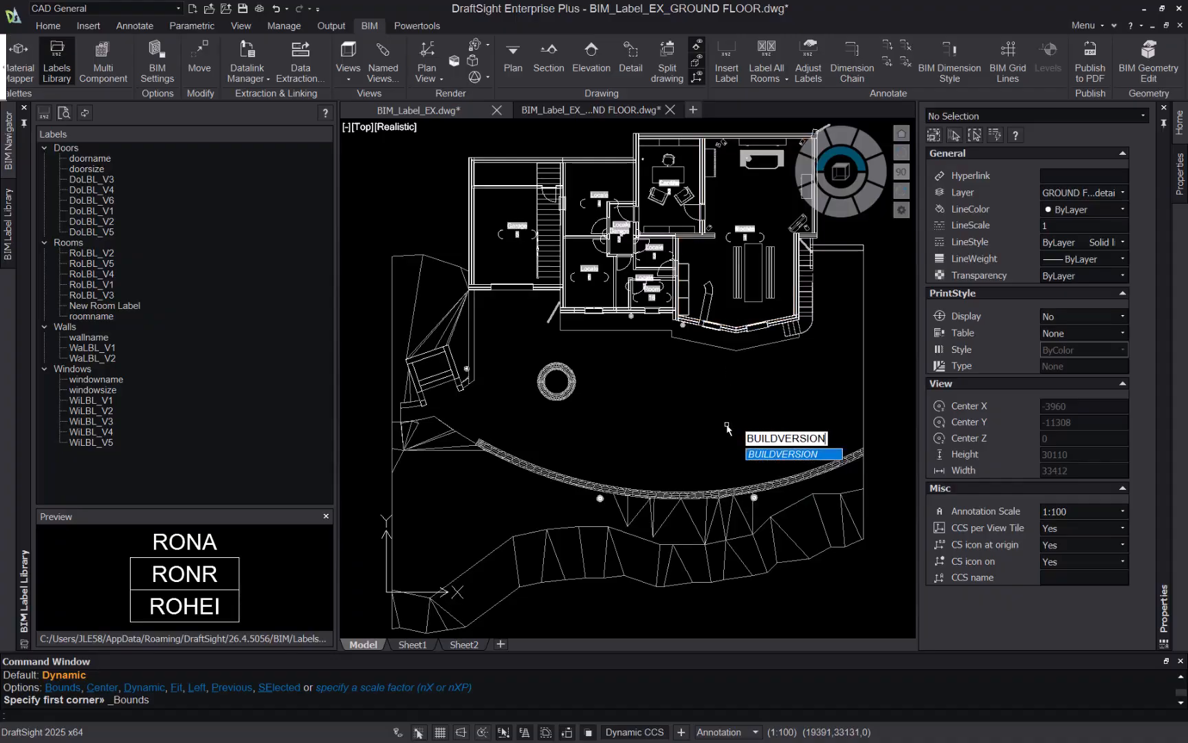
key(Return)
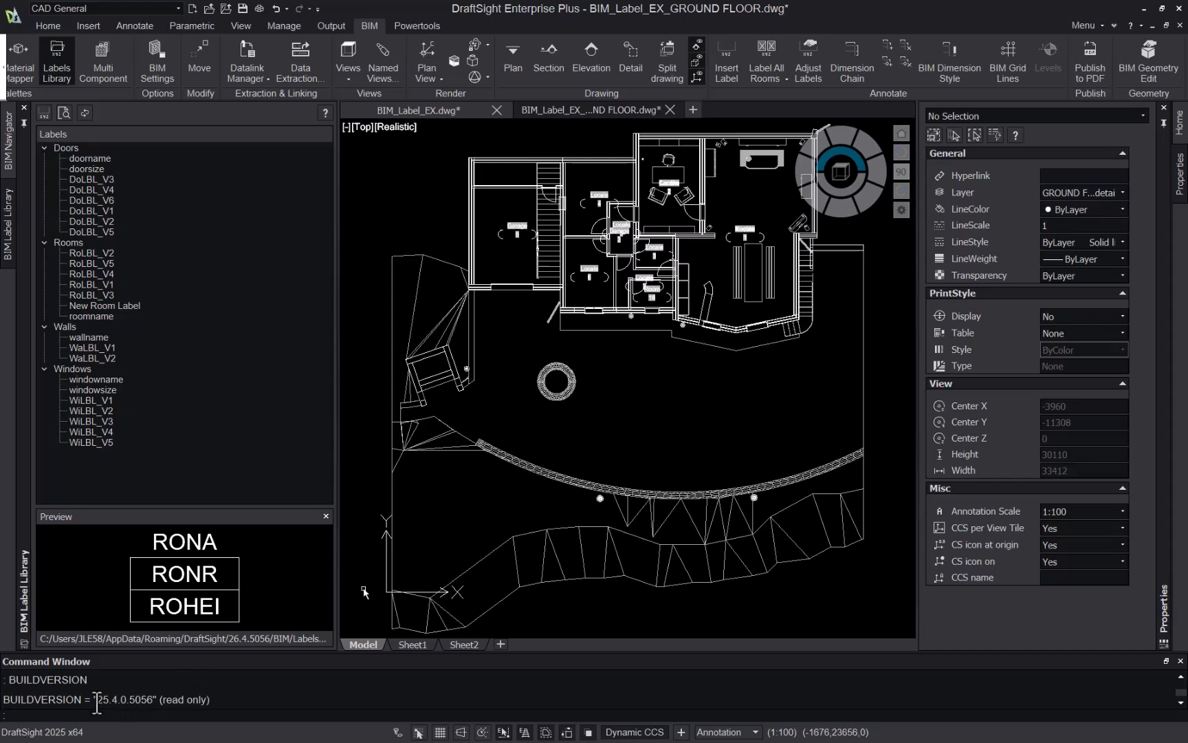
drag(97, 700, 153, 700)
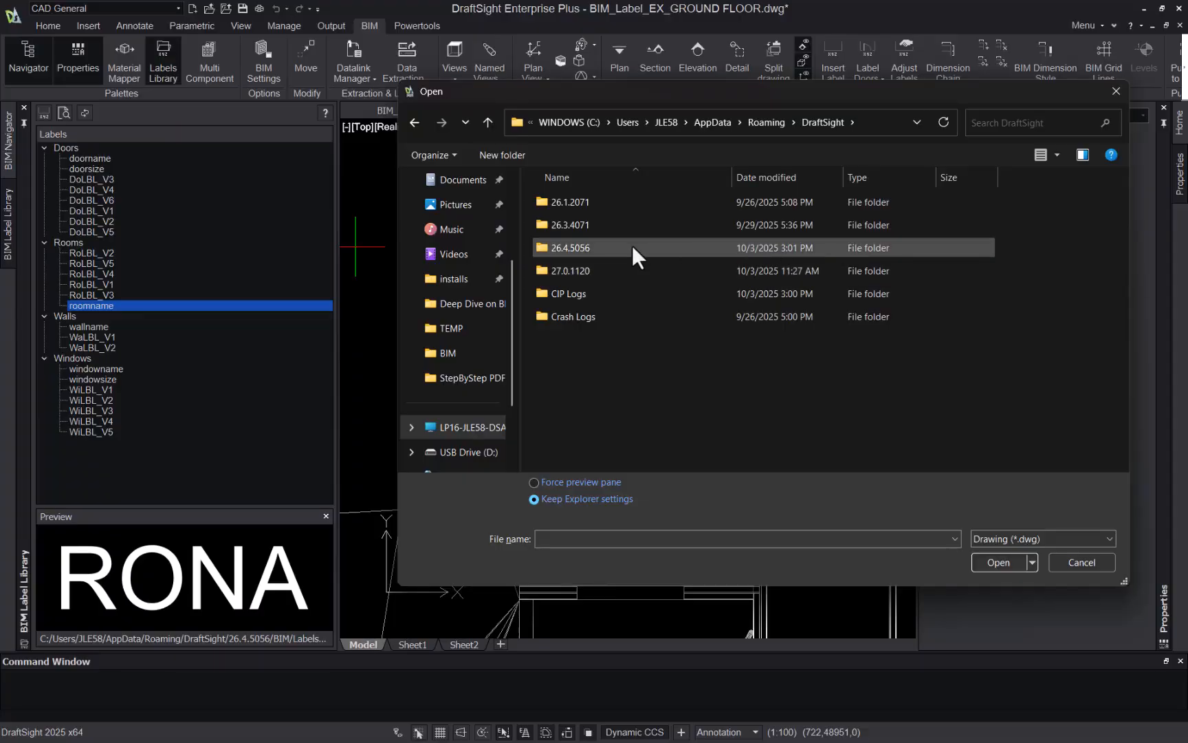
- Browse into the 26.4.5056\BIM\Labels\iso\Rooms folder
double_click(632, 245)
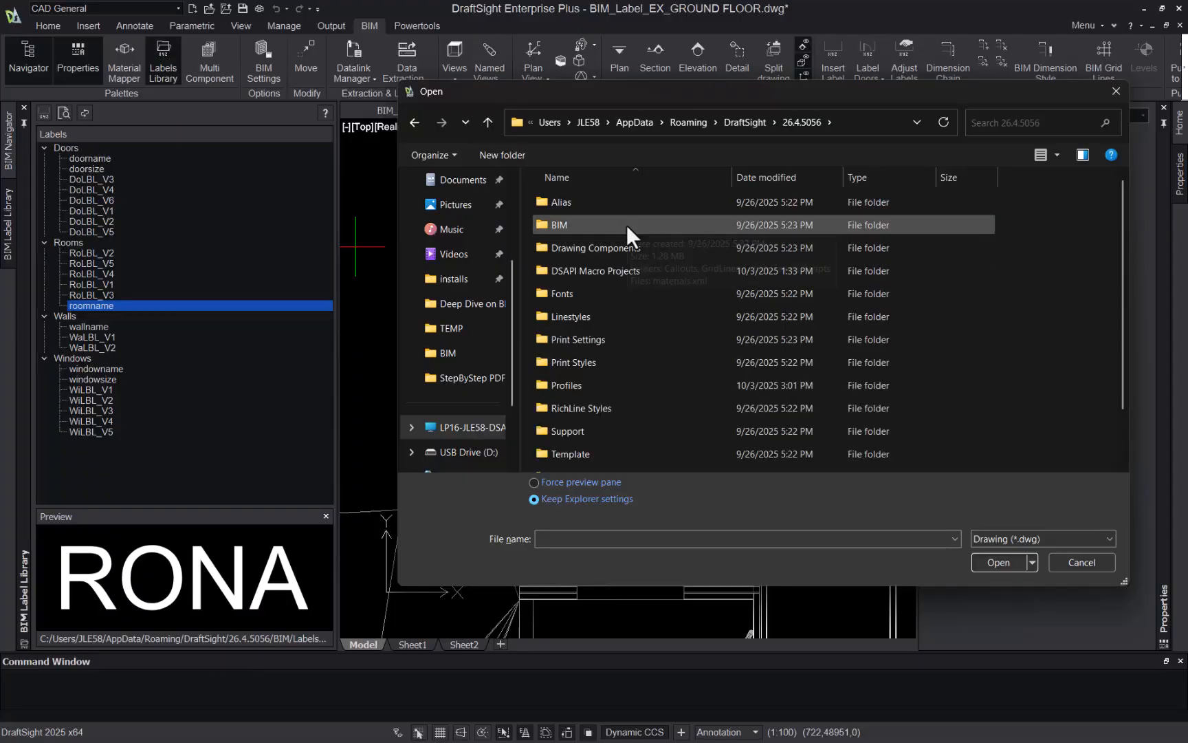
double_click(626, 225)
double_click(628, 247)
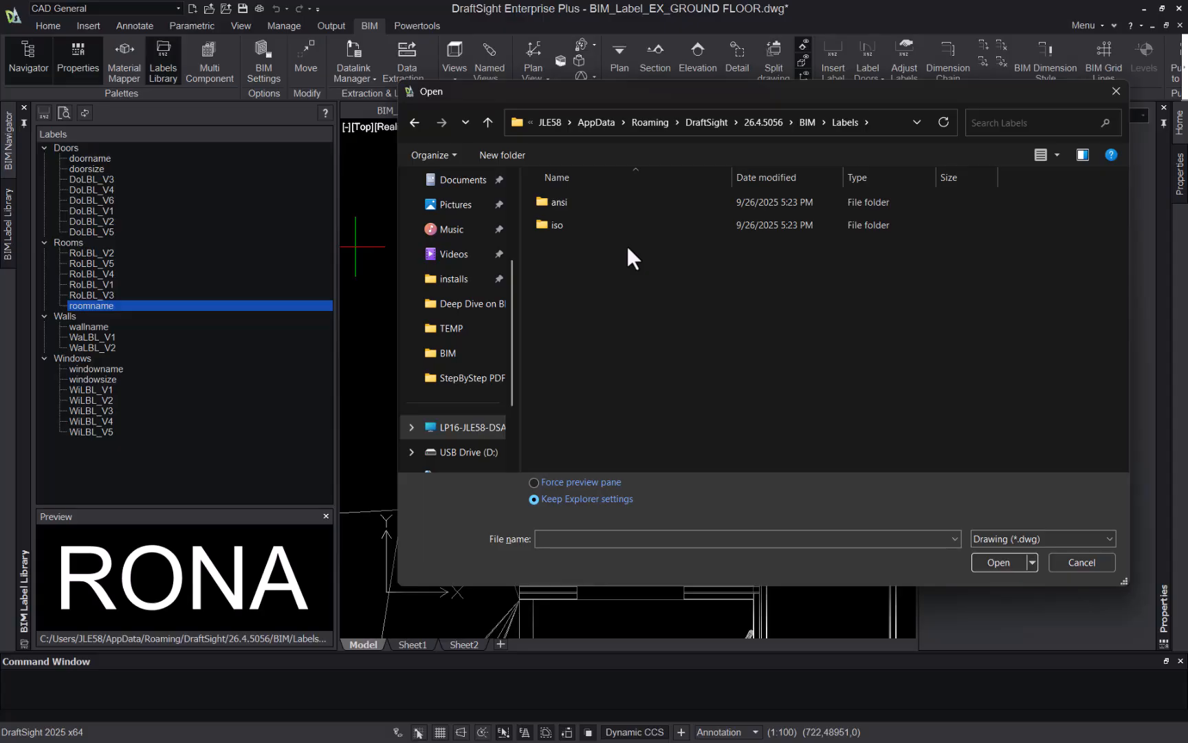
click(605, 229)
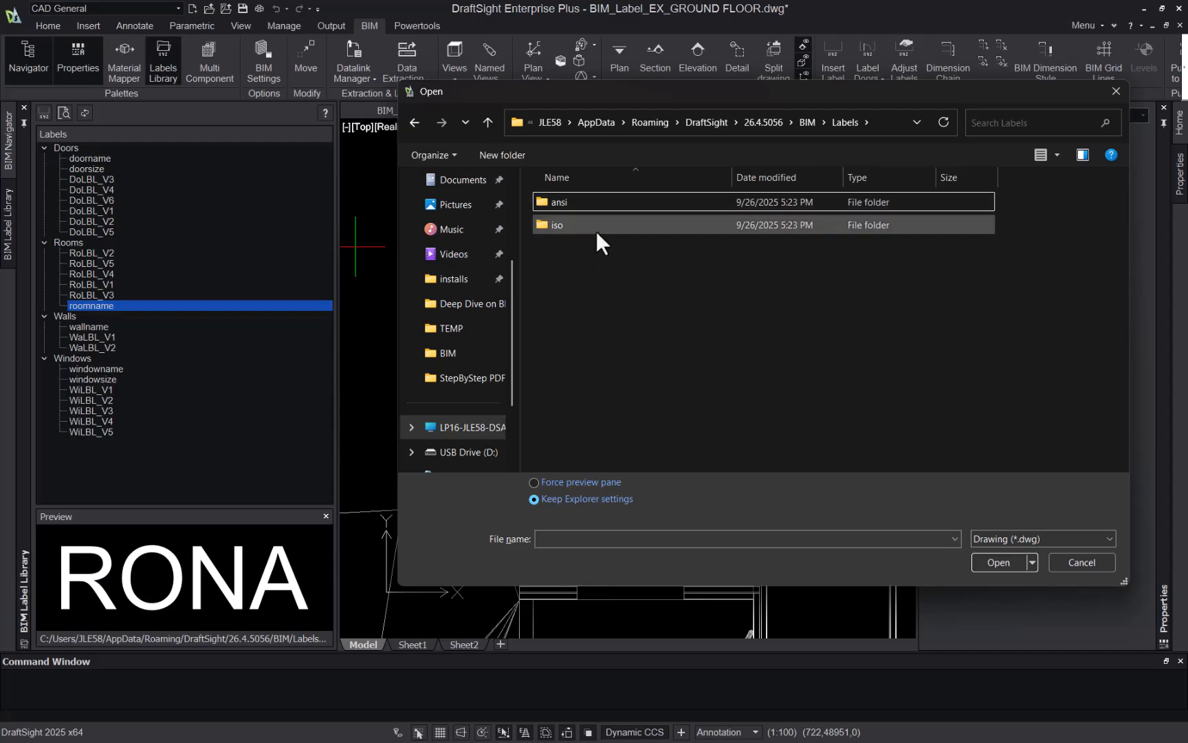
double_click(596, 231)
double_click(596, 231)
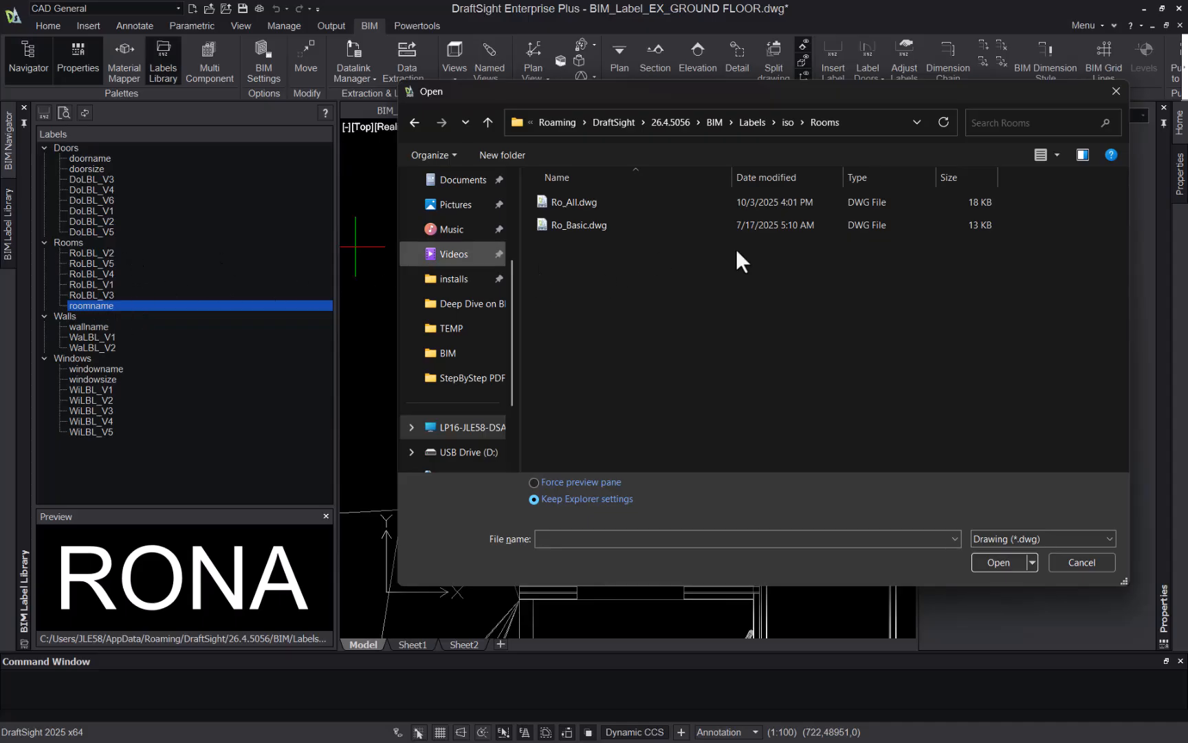
- Look at the parent iso folder, return to its Rooms subfolder and open the drawing Ro_All.dwg
click(789, 122)
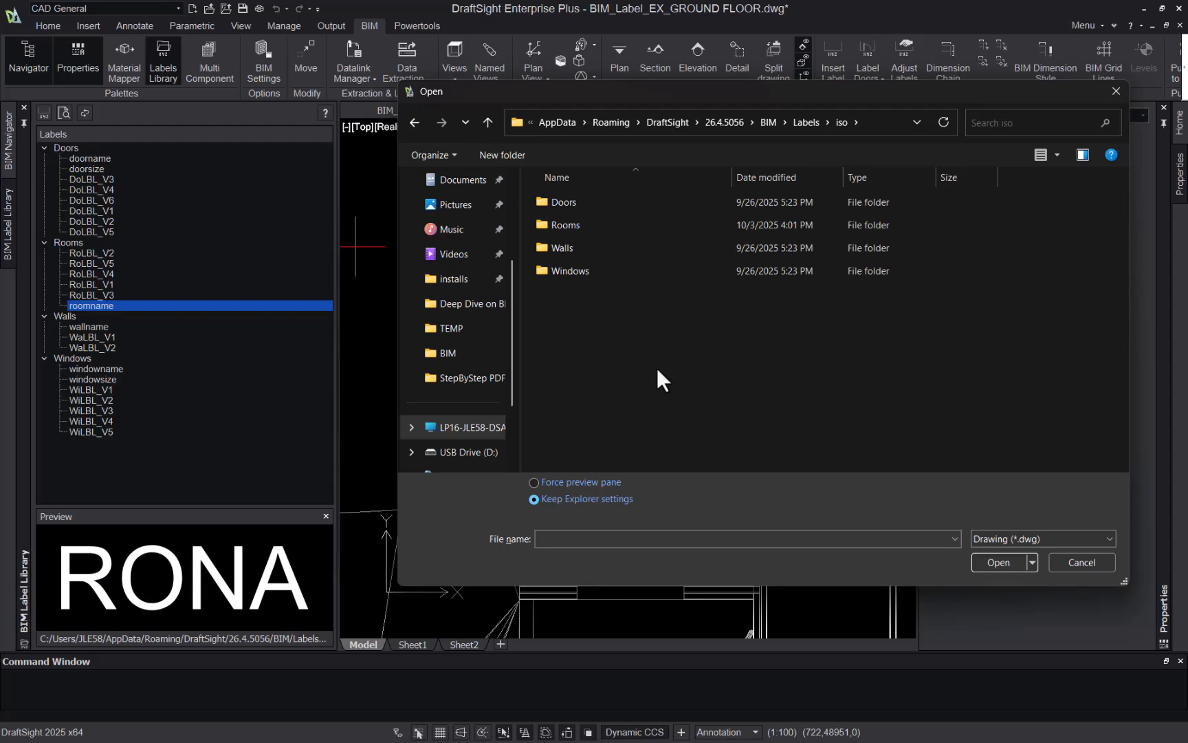
double_click(584, 225)
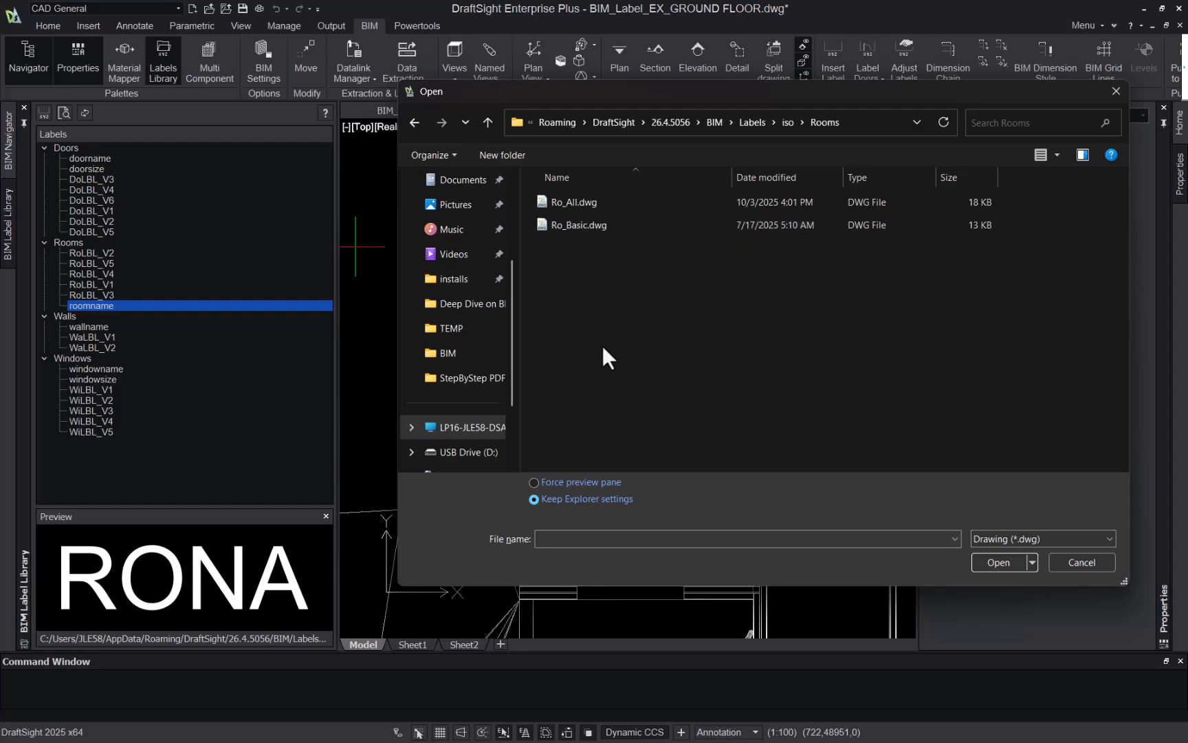
click(575, 204)
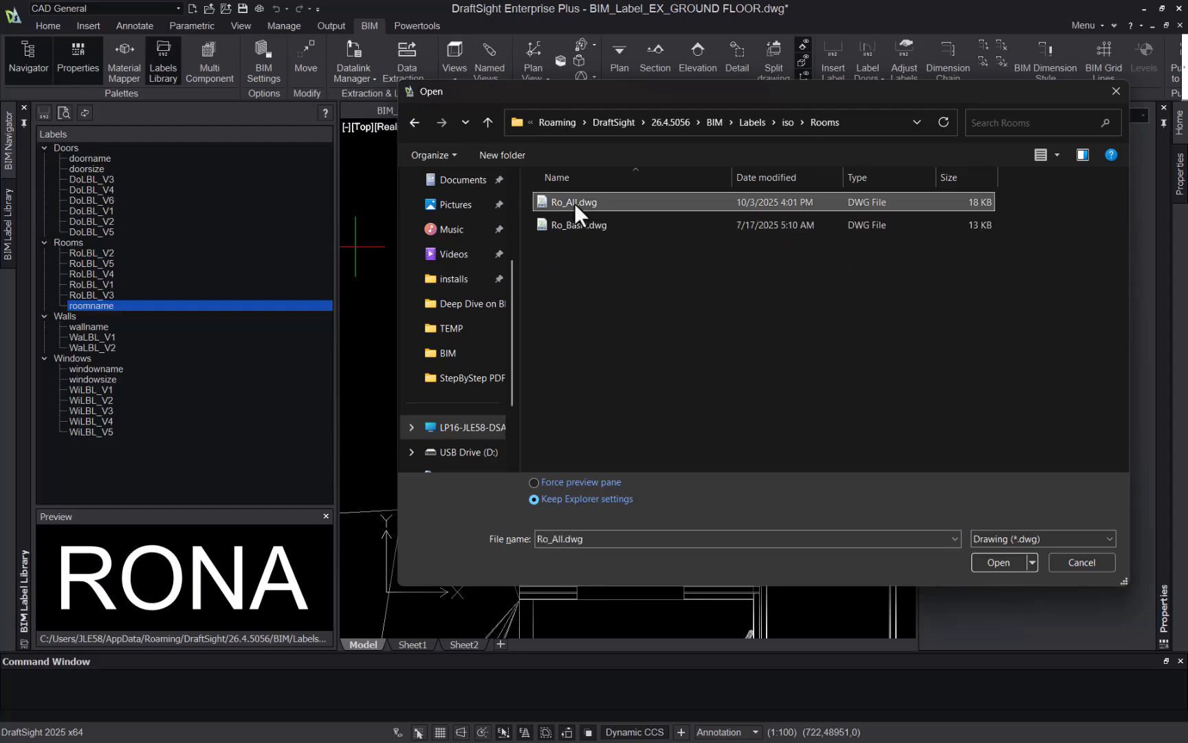
double_click(575, 204)
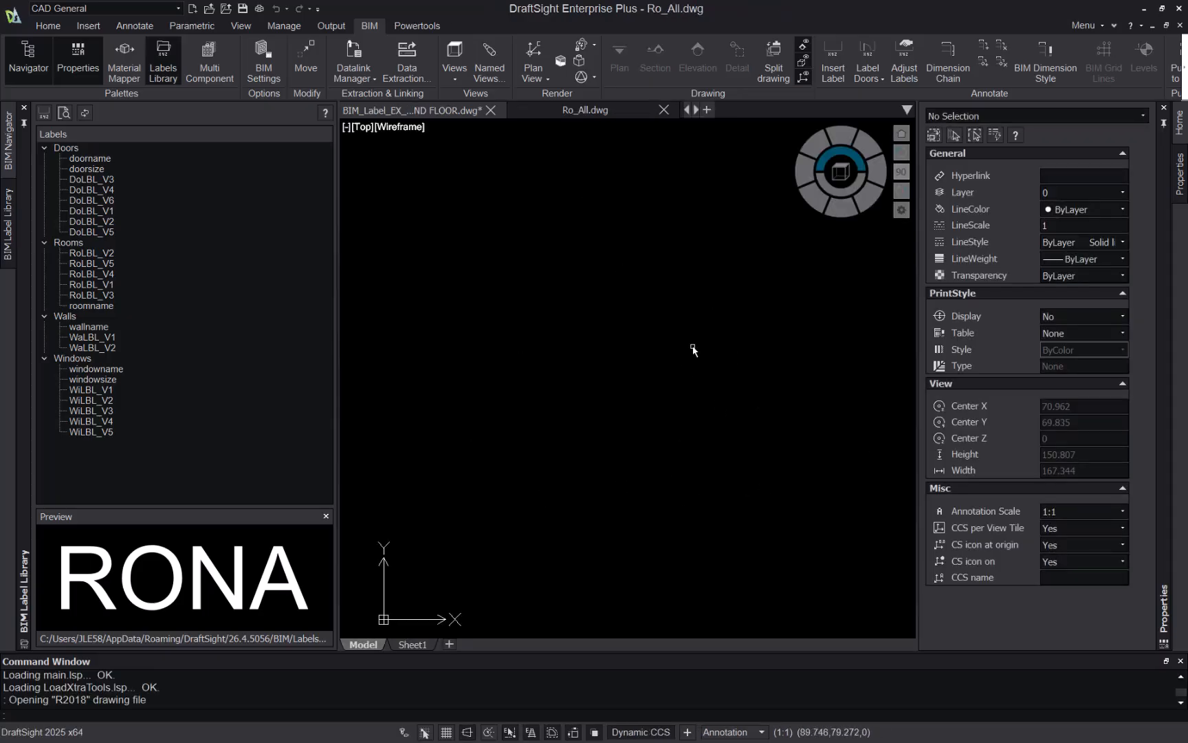
- Review the list of blocks available for insertion in the drawing without inserting any
click(90, 34)
click(26, 65)
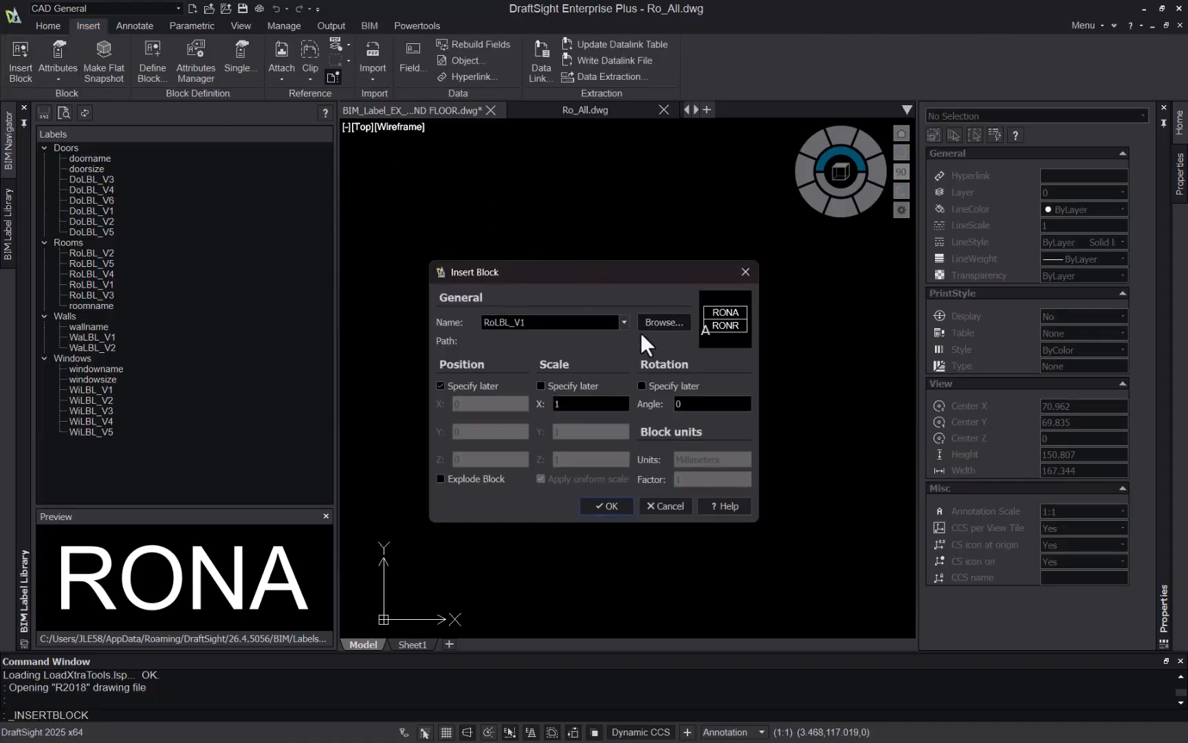
click(624, 322)
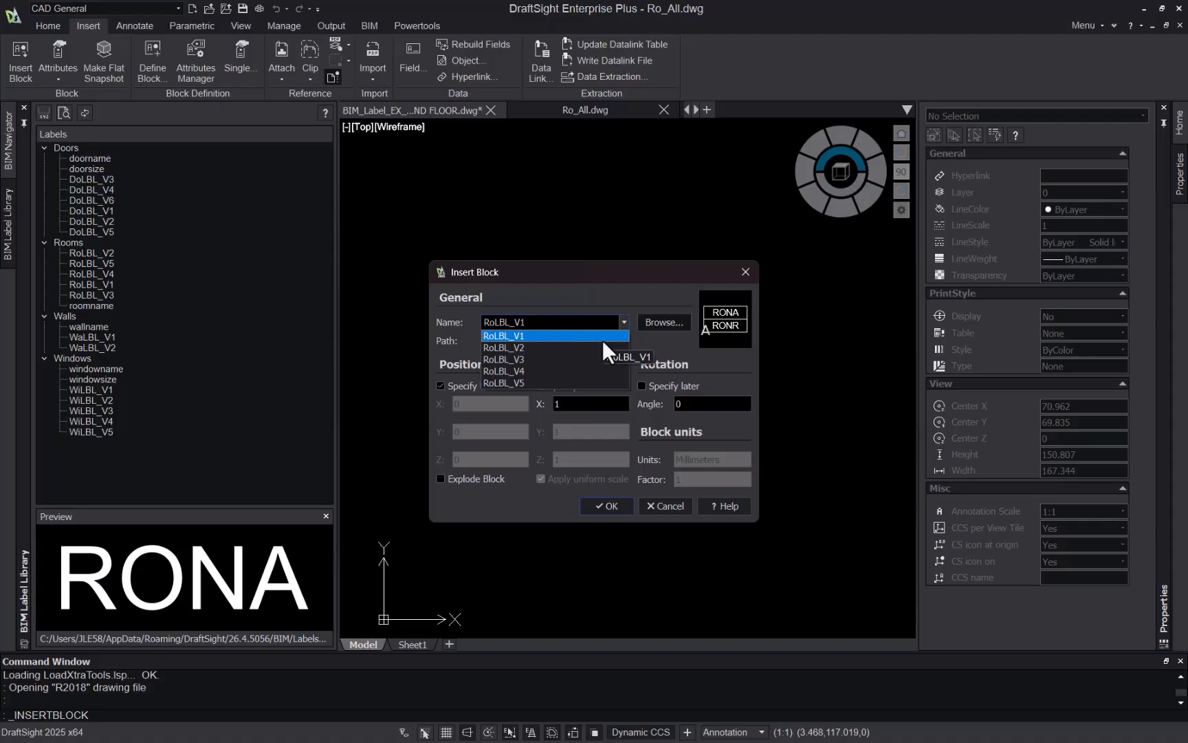
click(669, 507)
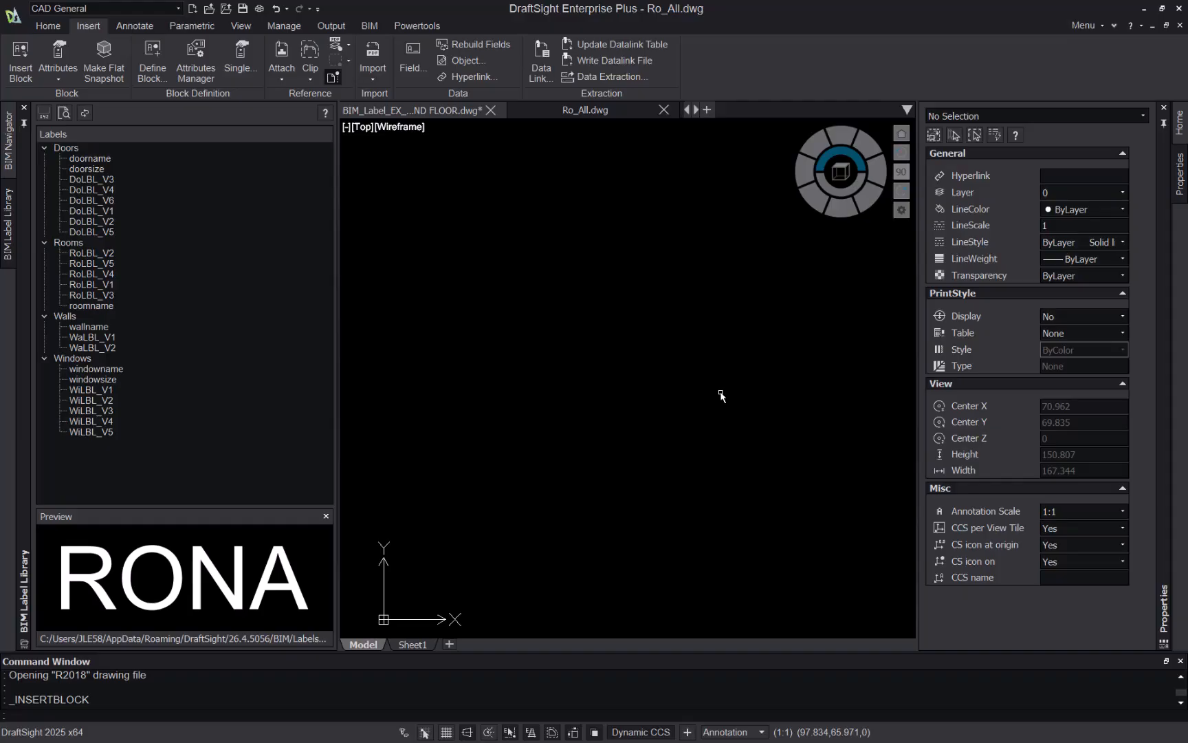
- Run EDITBLOCK, preview the RoLBL room label blocks and open RoLBL_V5 for editing
text(editblock)
key(Return)
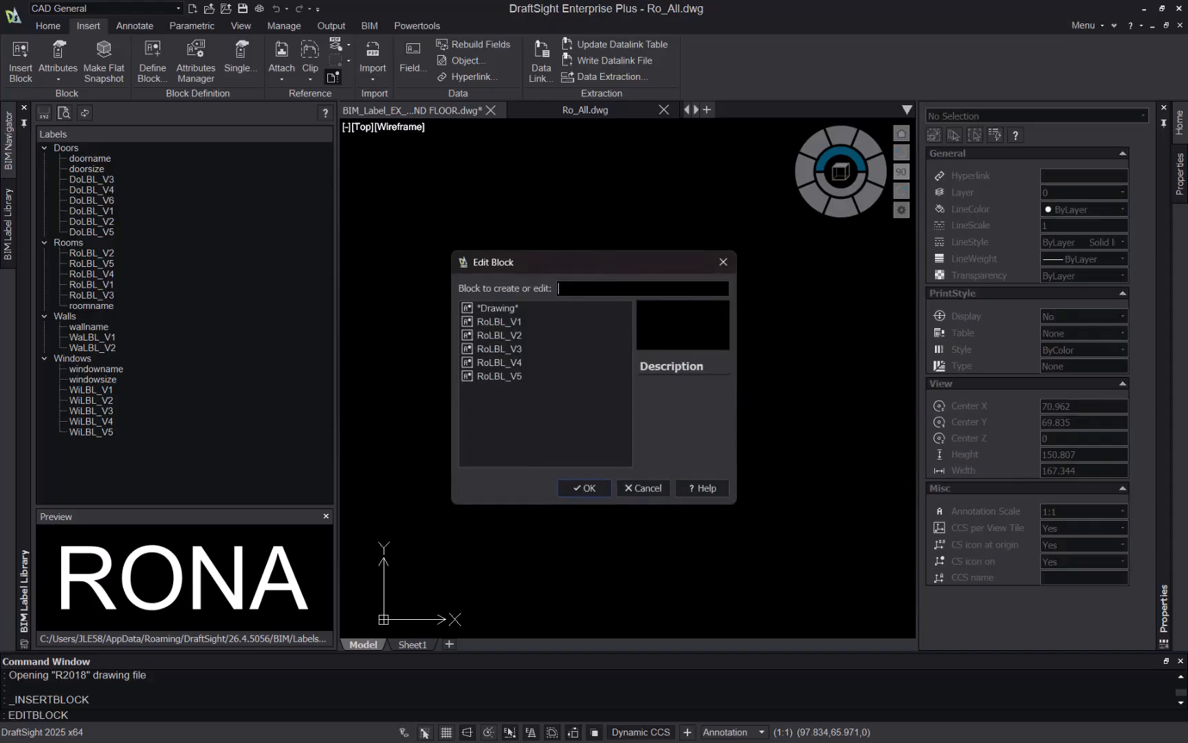
click(579, 323)
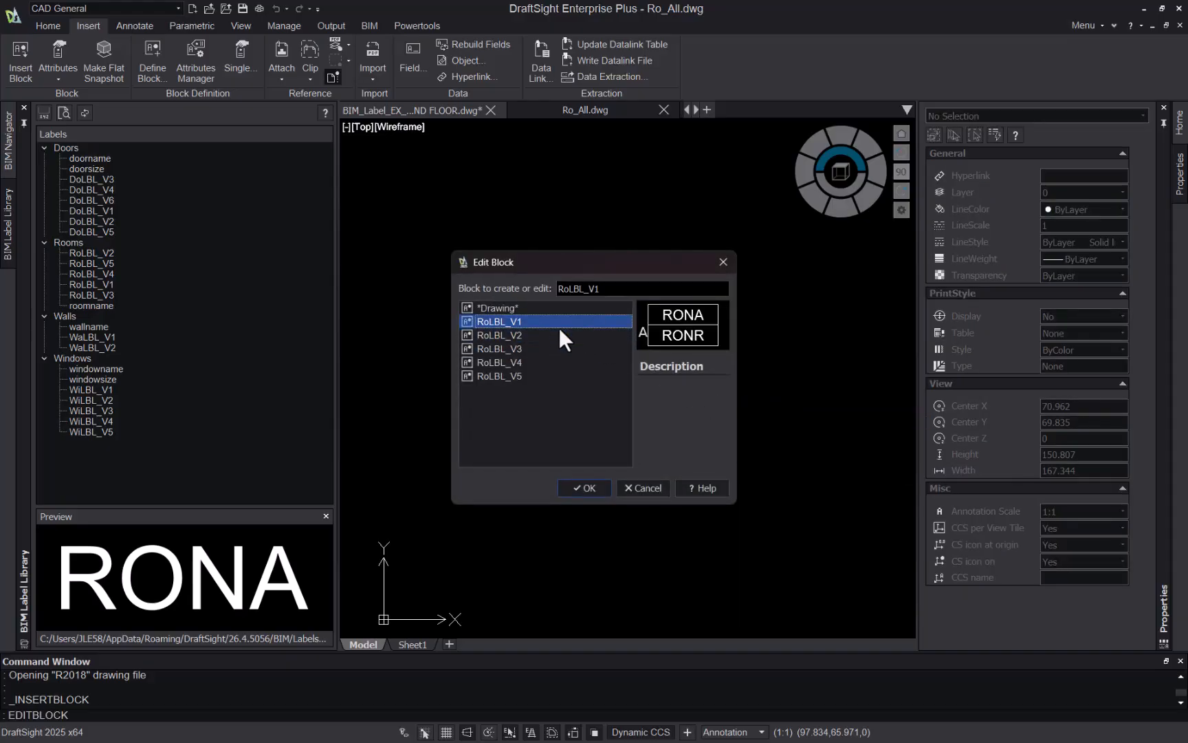
click(560, 335)
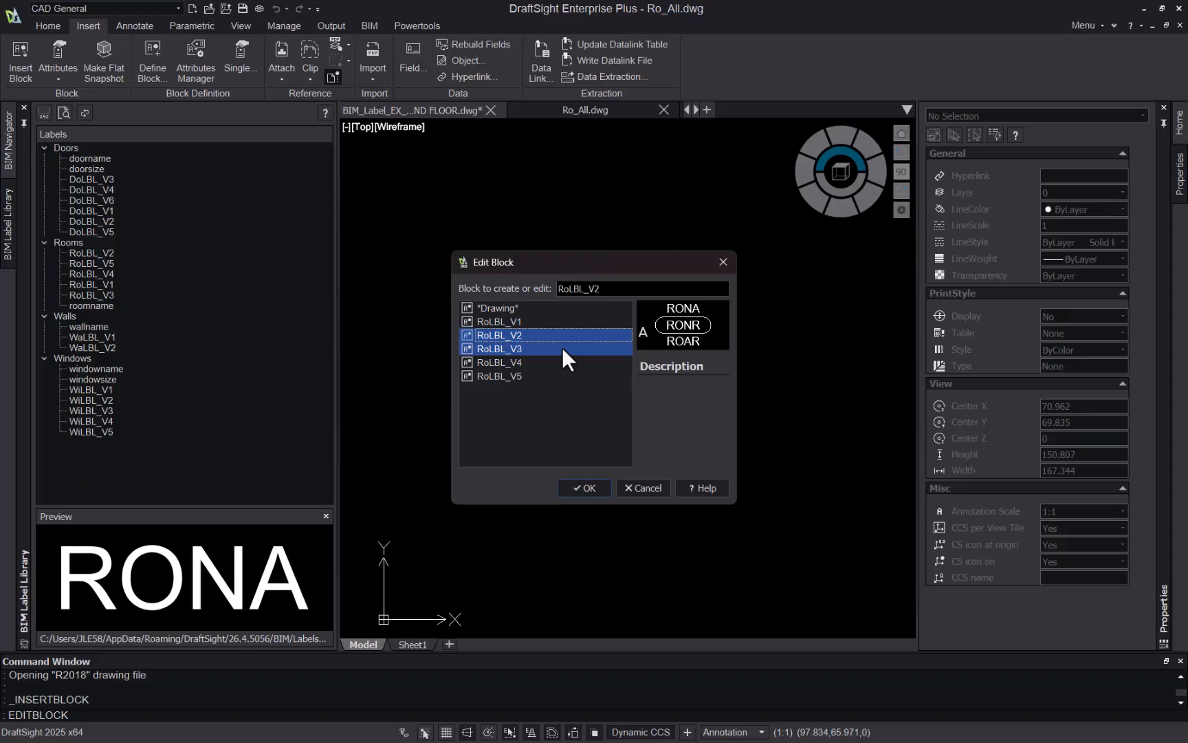
click(562, 346)
click(567, 365)
click(572, 382)
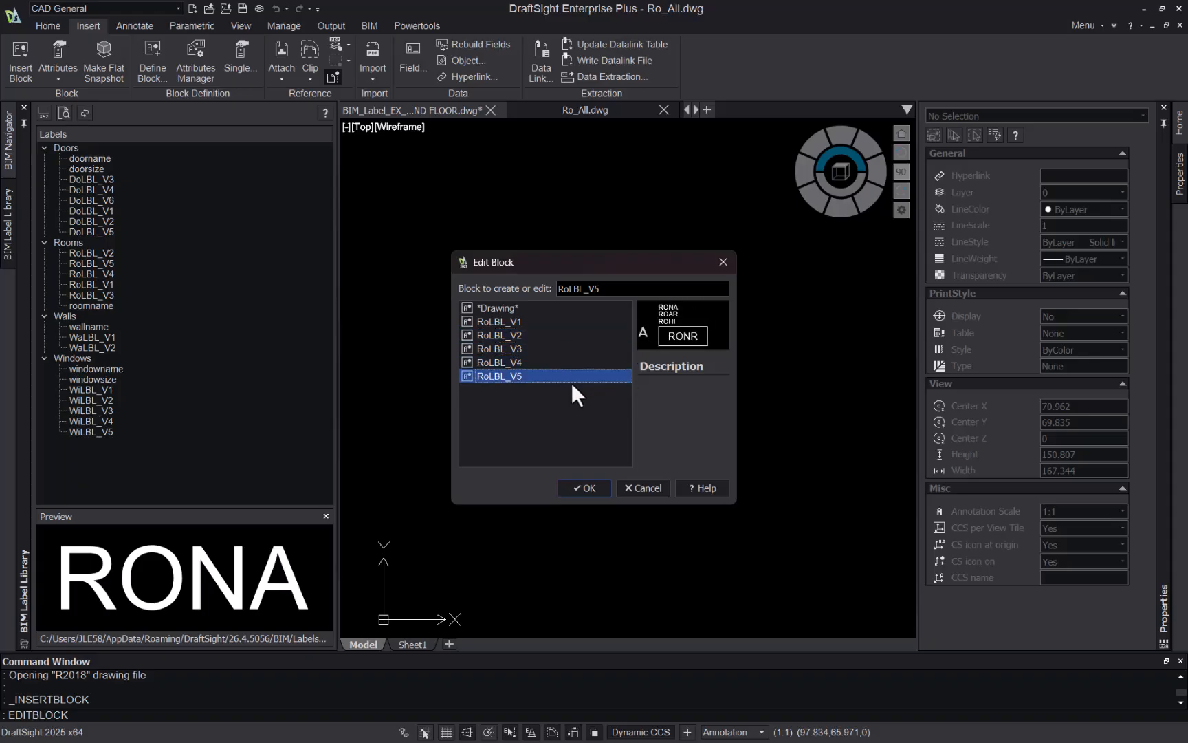
click(569, 340)
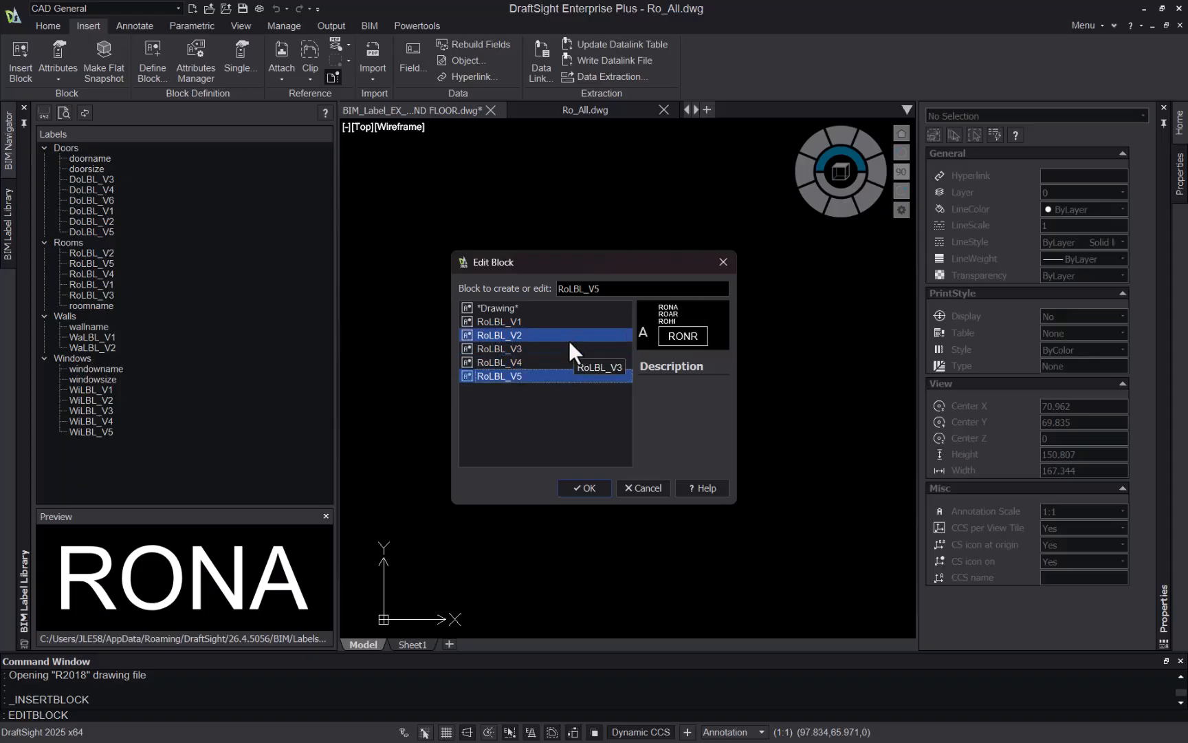
click(566, 363)
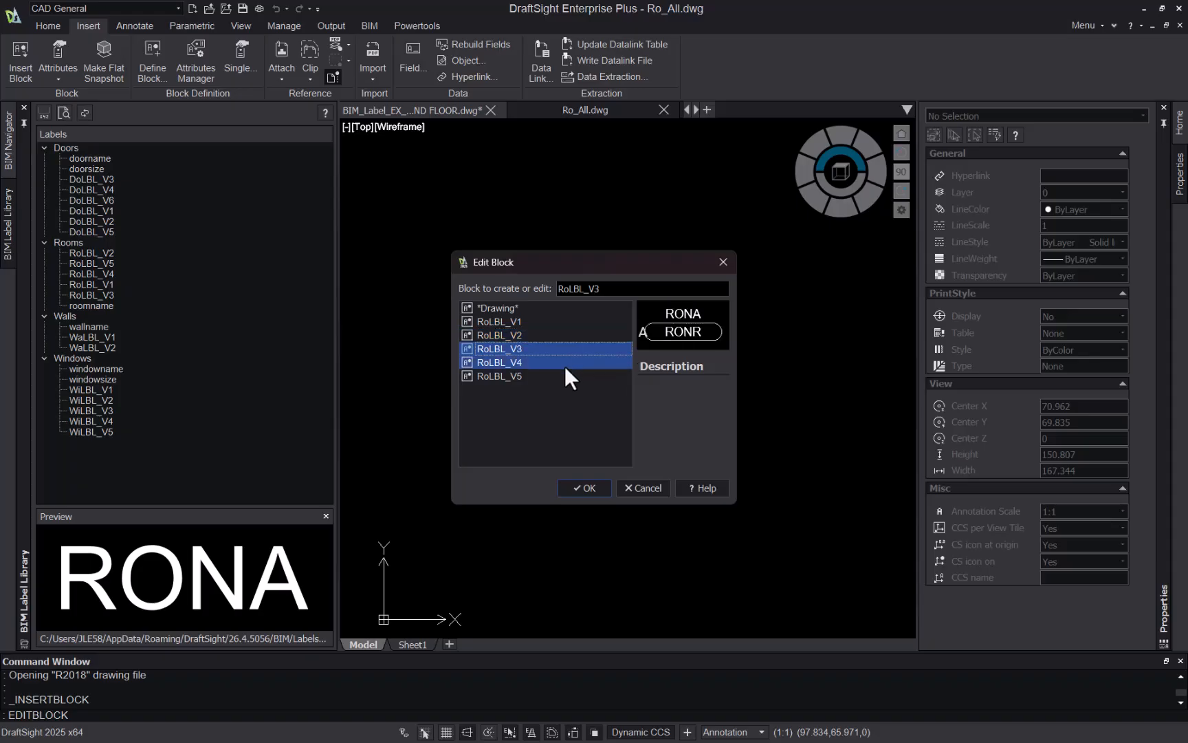
click(562, 376)
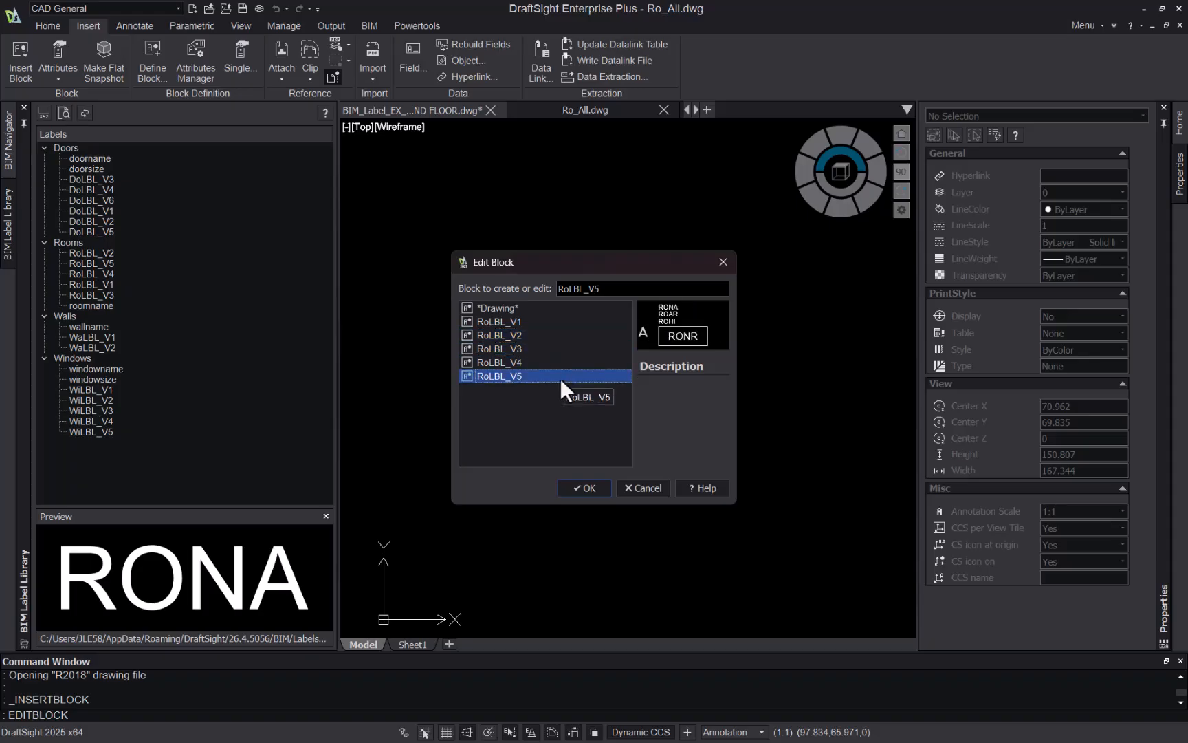
double_click(559, 377)
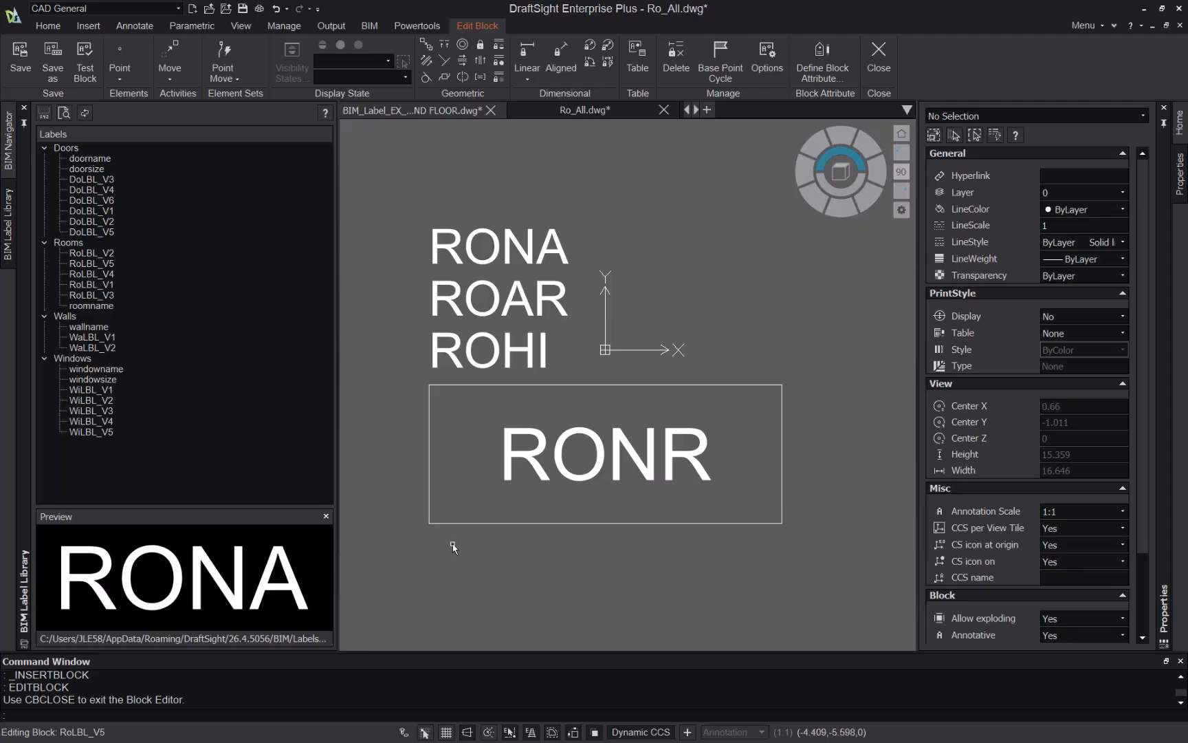
- Start defining a new block attribute in the label block and name it Room_Perimeter
click(429, 535)
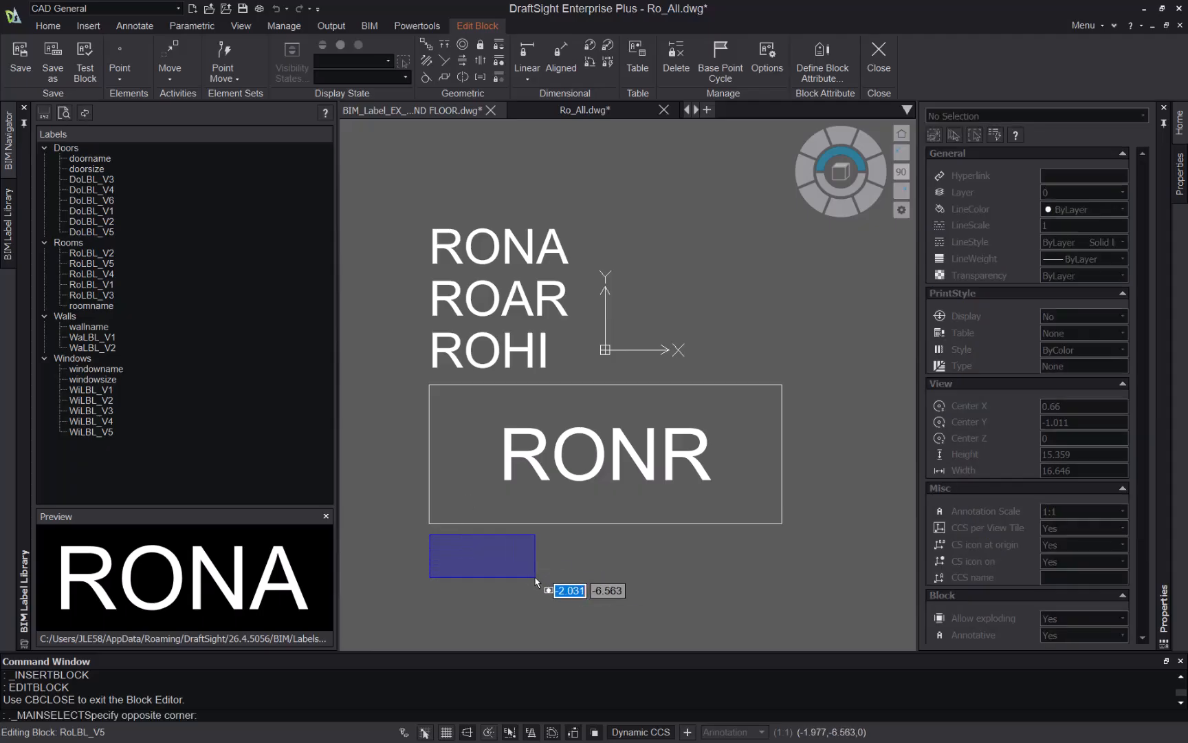
click(589, 603)
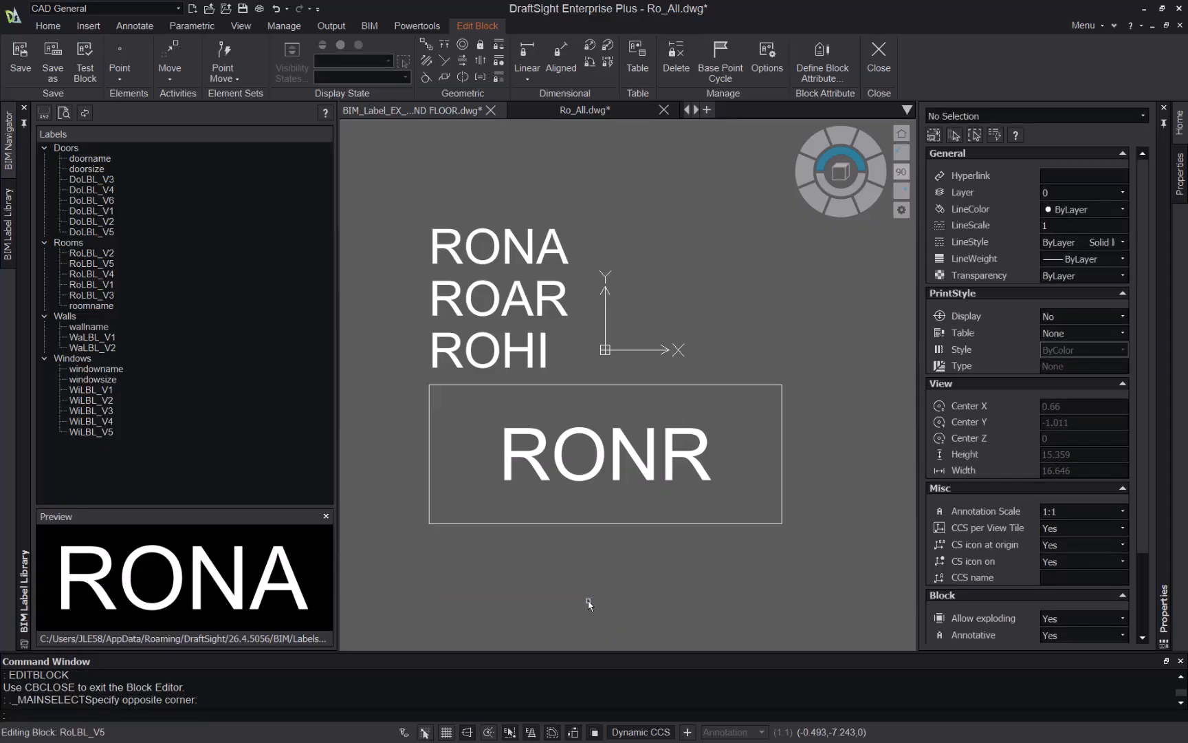
click(840, 77)
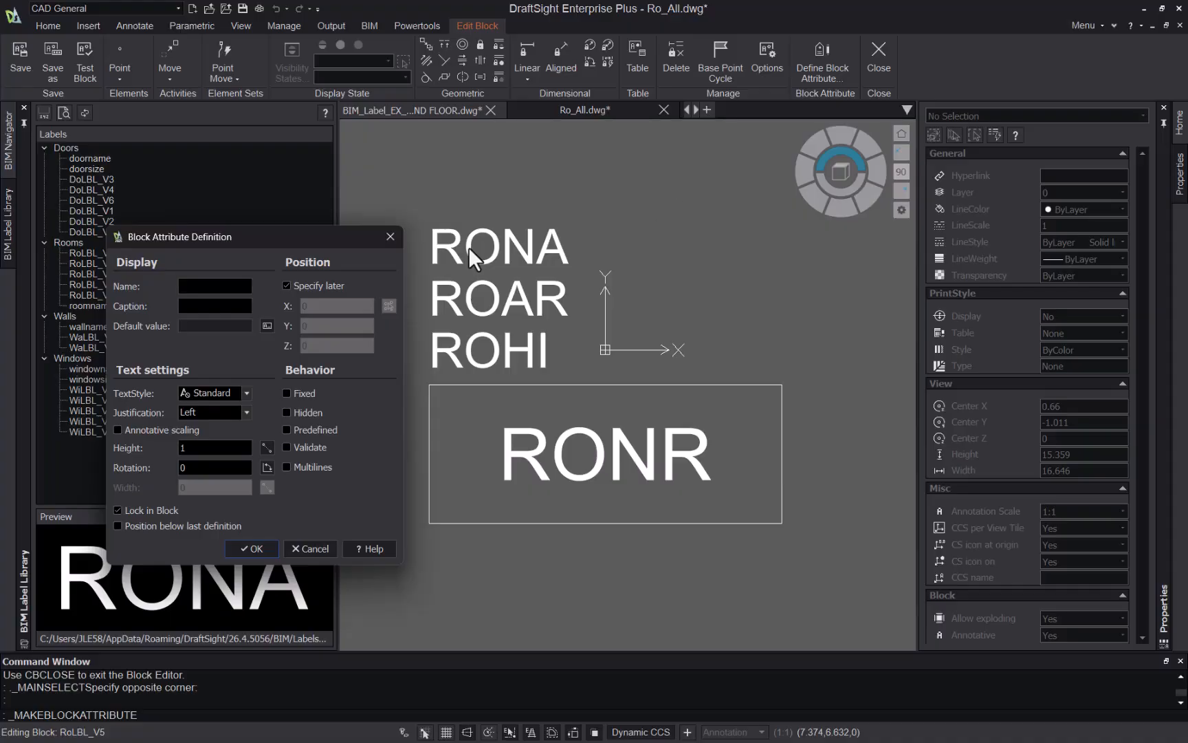
text(Room)
key(space)
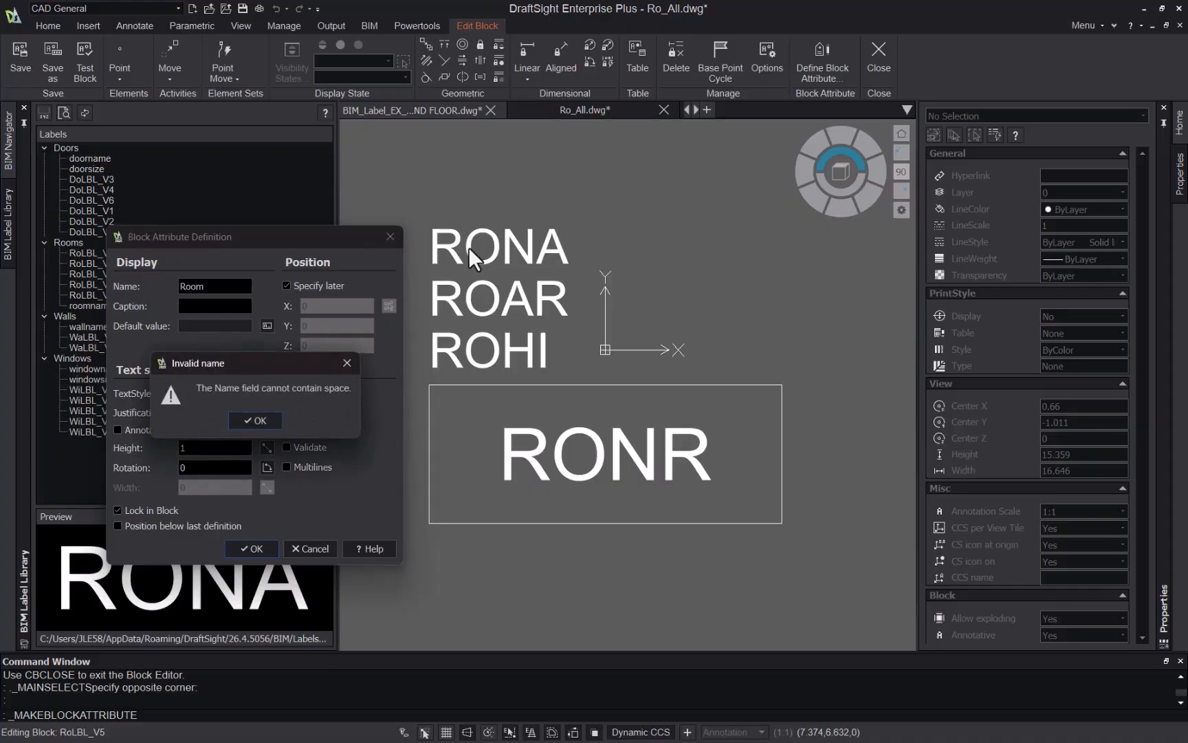
key(Return)
text(_Perimeter)
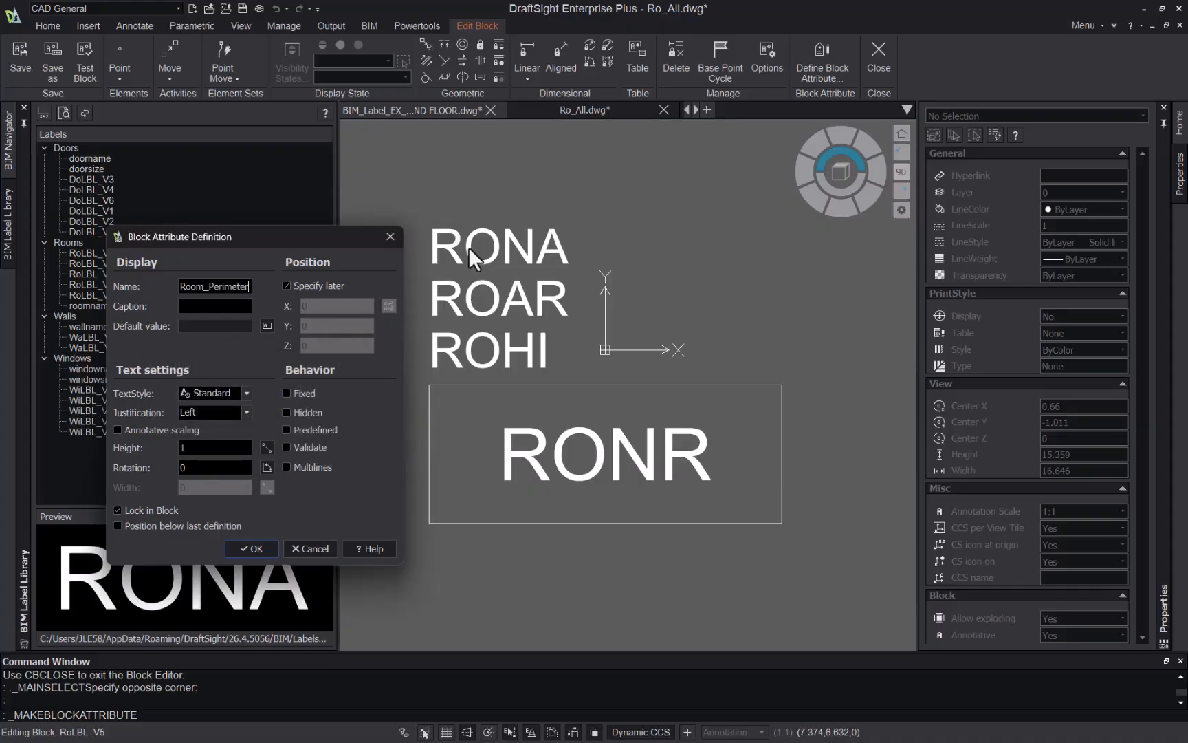
- Set the attribute's caption to Room Perimeter, reusing the attribute name with a space instead of the underscore
double_click(239, 286)
key(ctrl+c)
click(233, 306)
key(ctrl+v)
key(Delete)
text(P)
key(Left)
key(BackSpace)
- Set the attribute's default value to a BIM field of type Room with the property BIM Room.Perimeter
click(234, 323)
click(267, 330)
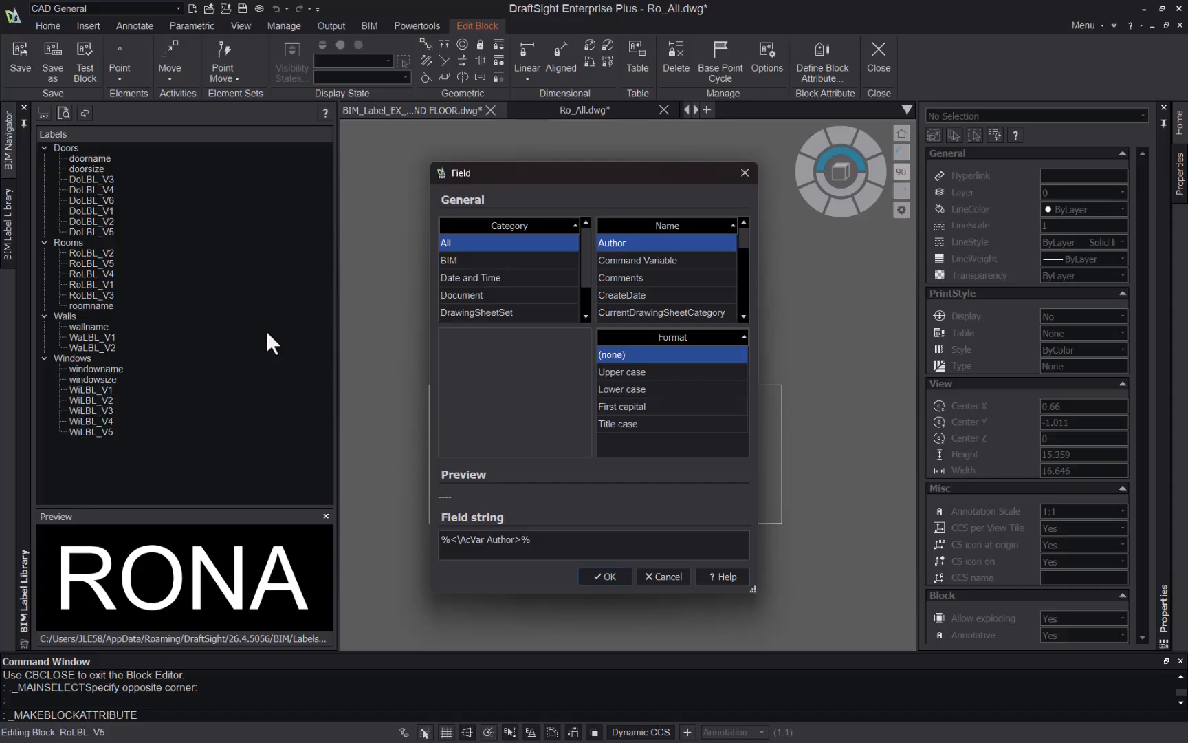
click(479, 261)
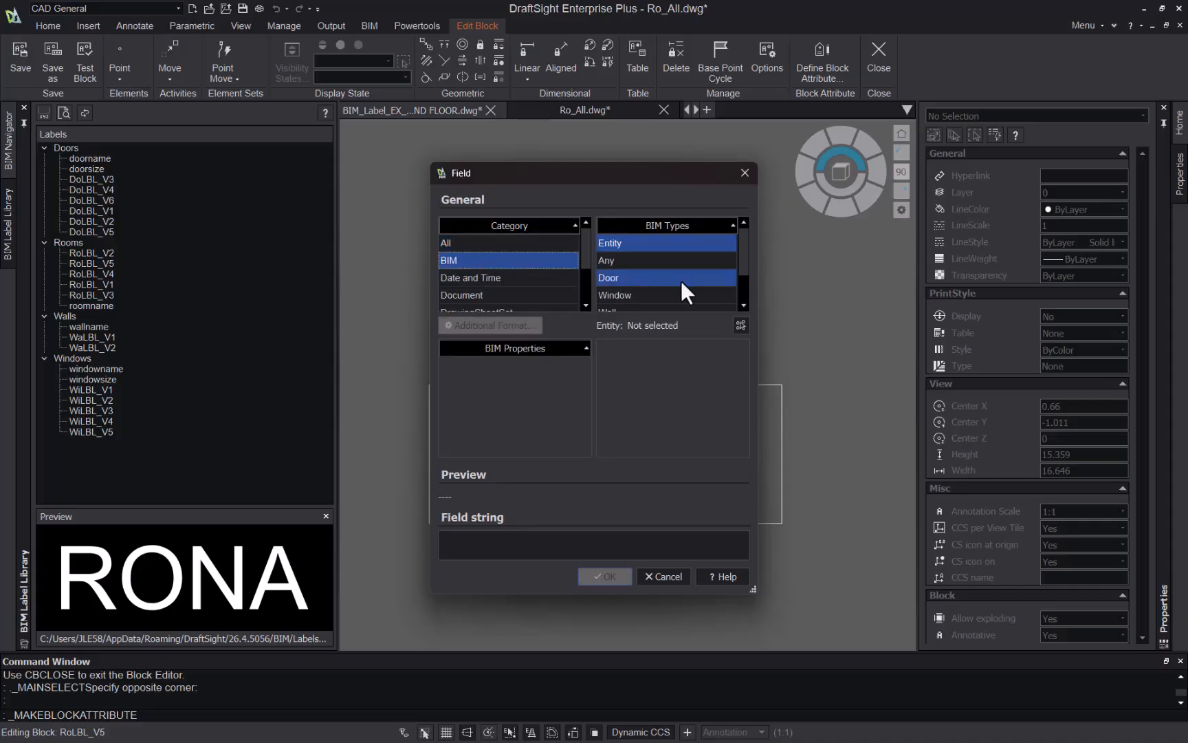
scroll(688, 279, down, 1)
click(668, 311)
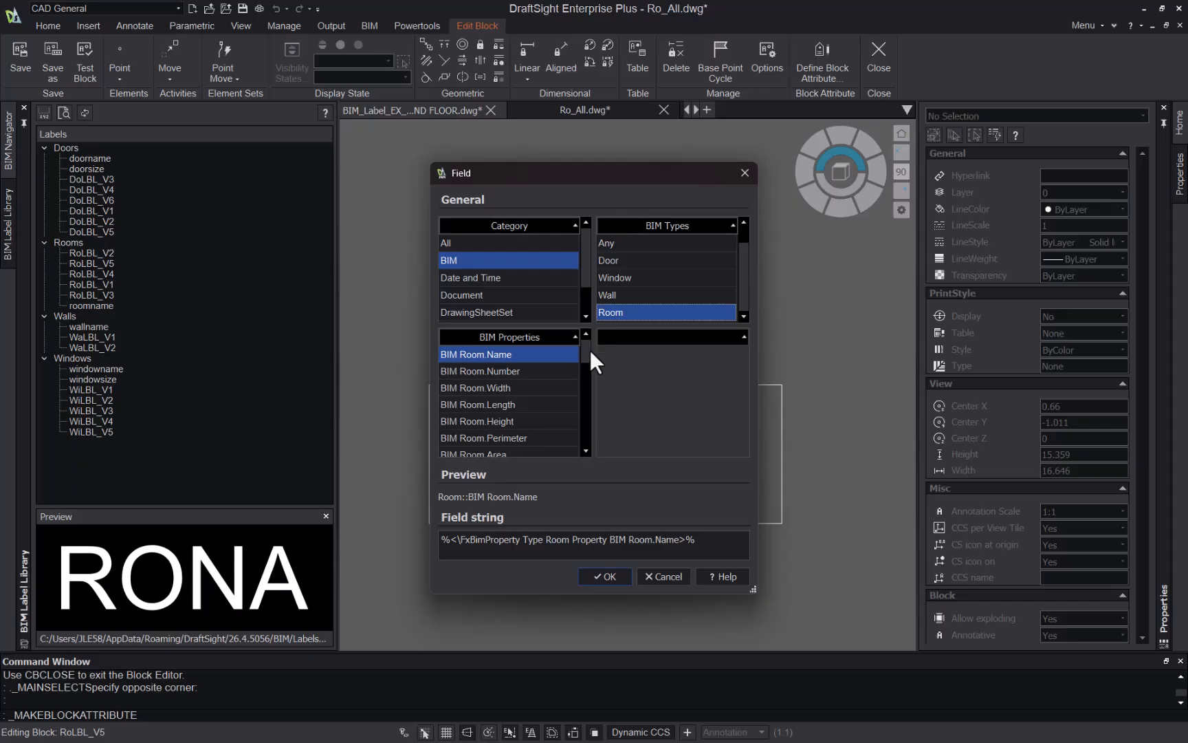
mouse_move(590, 350)
mouse_down()
mouse_move(584, 430)
mouse_move(578, 344)
mouse_move(574, 432)
mouse_move(572, 363)
mouse_up()
click(547, 417)
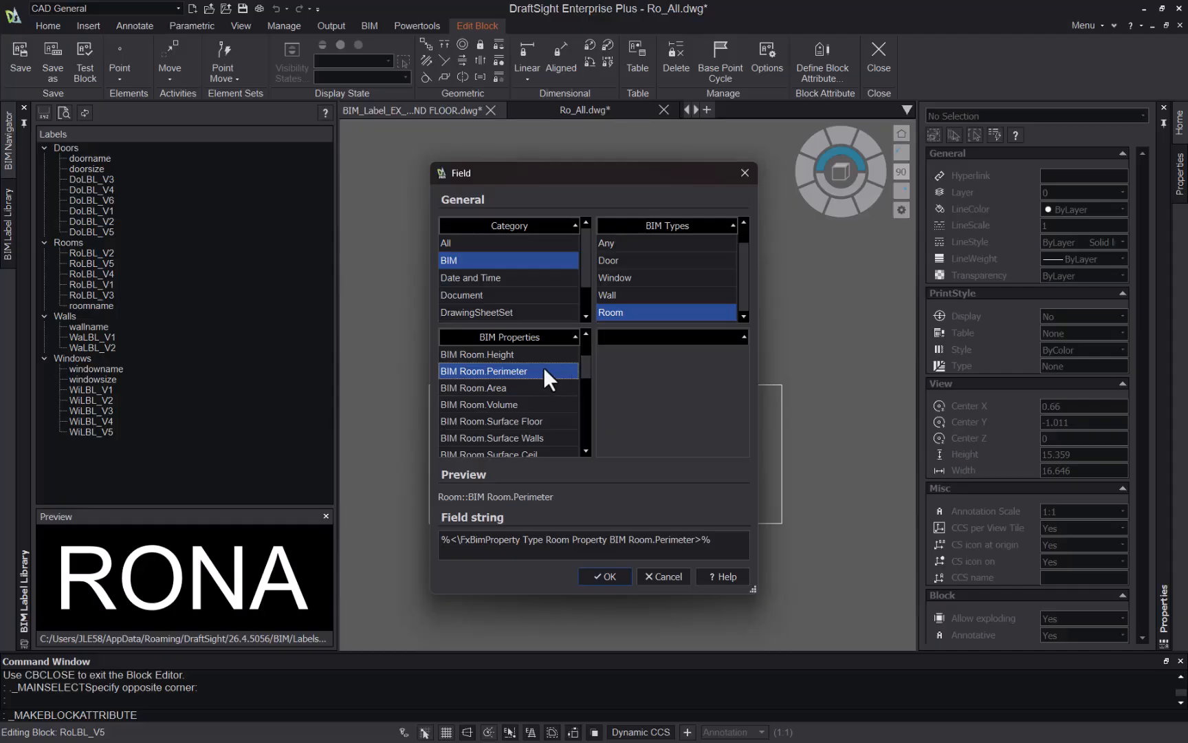
click(608, 576)
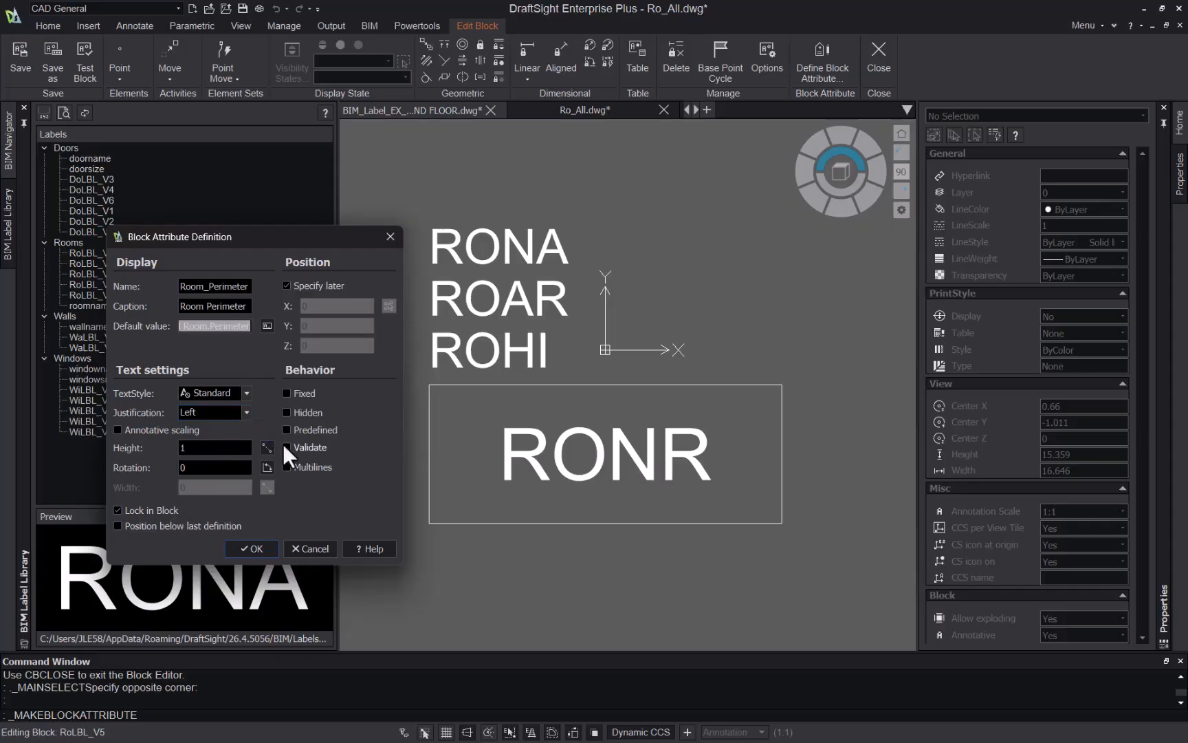
- Accept the attribute definition and place it just below the RONR box, aligned with the box's left edge
click(262, 550)
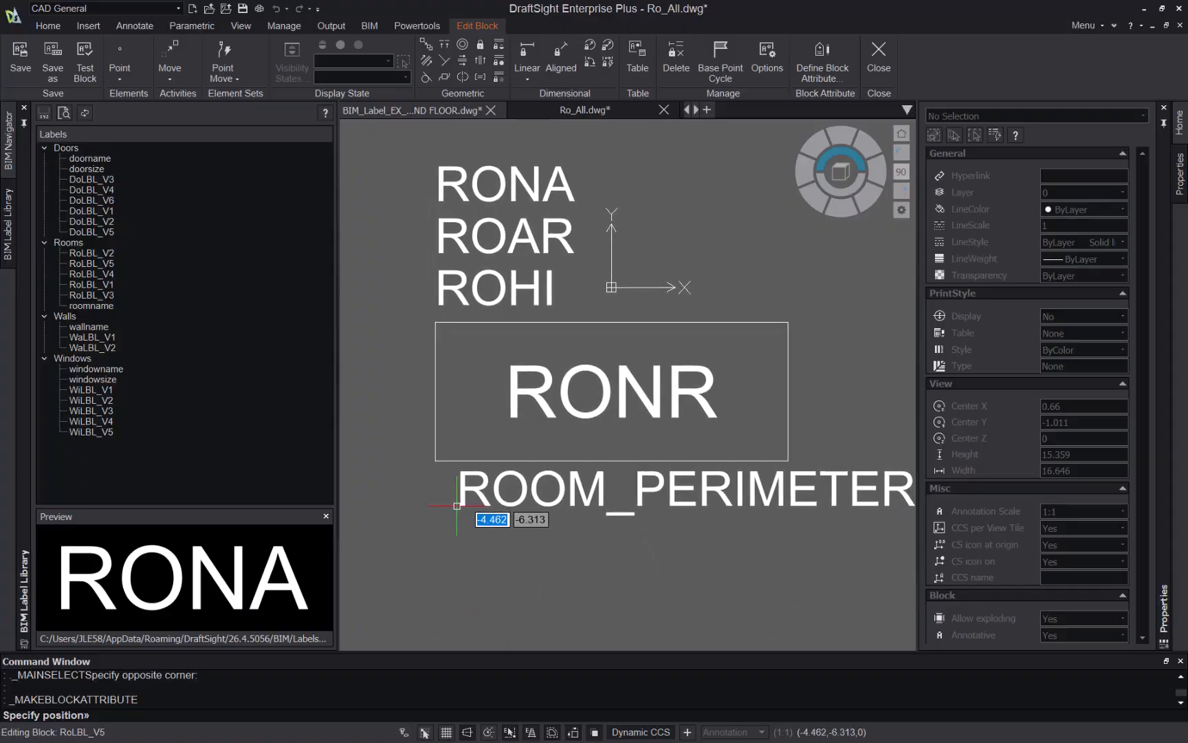
click(437, 513)
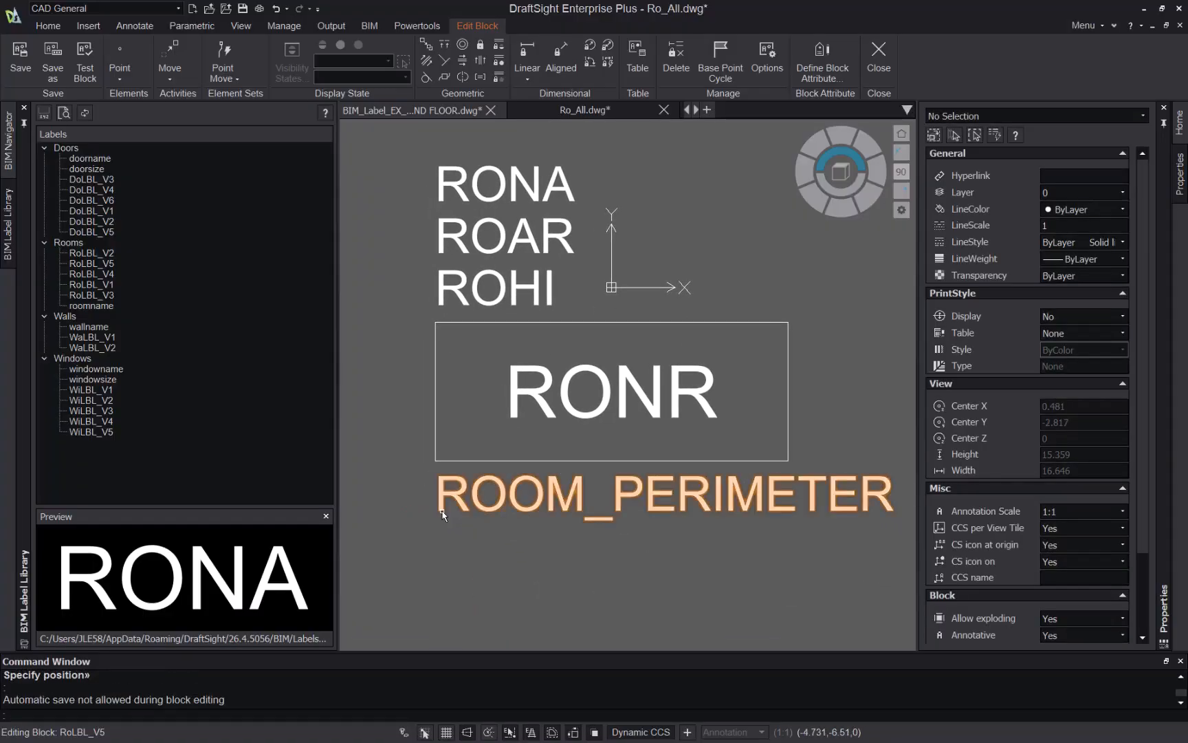
mouse_move(436, 514)
middle_down()
mouse_move(451, 562)
mouse_move(433, 594)
mouse_move(461, 597)
middle_up()
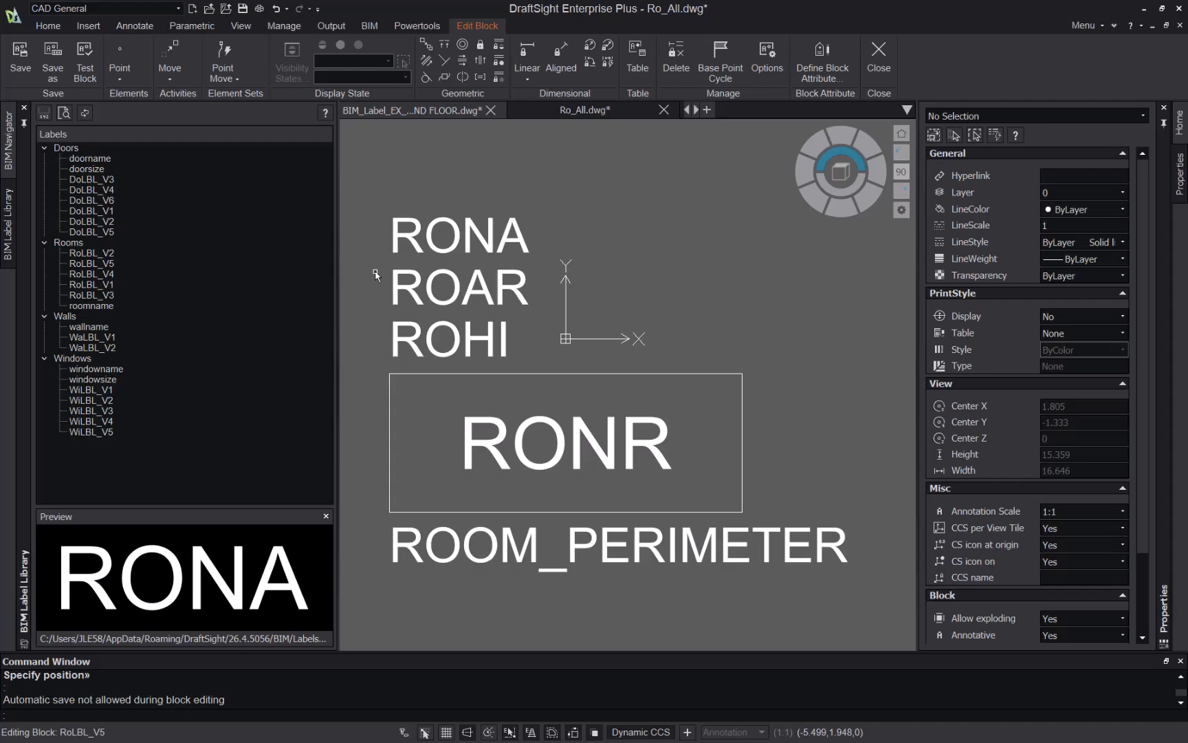
- Preview neighbouring room labels in the label library, ending on RoLBL_V5
click(90, 281)
click(92, 263)
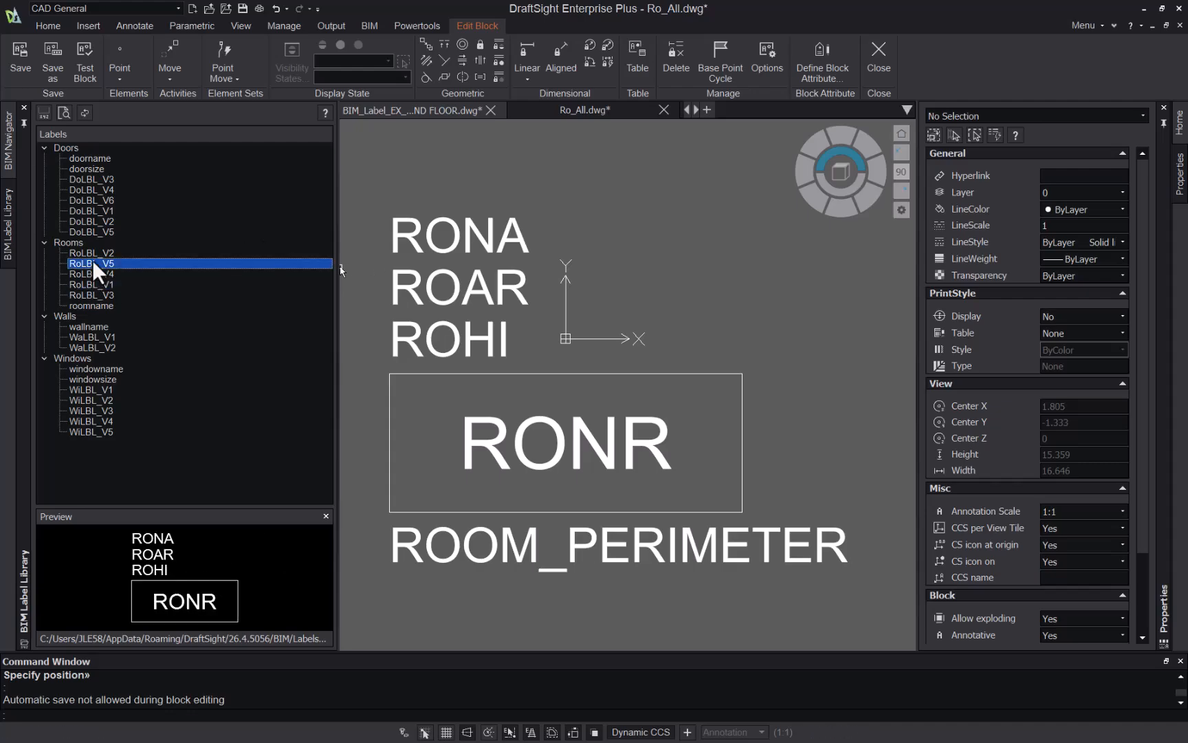
click(93, 254)
click(98, 272)
click(98, 264)
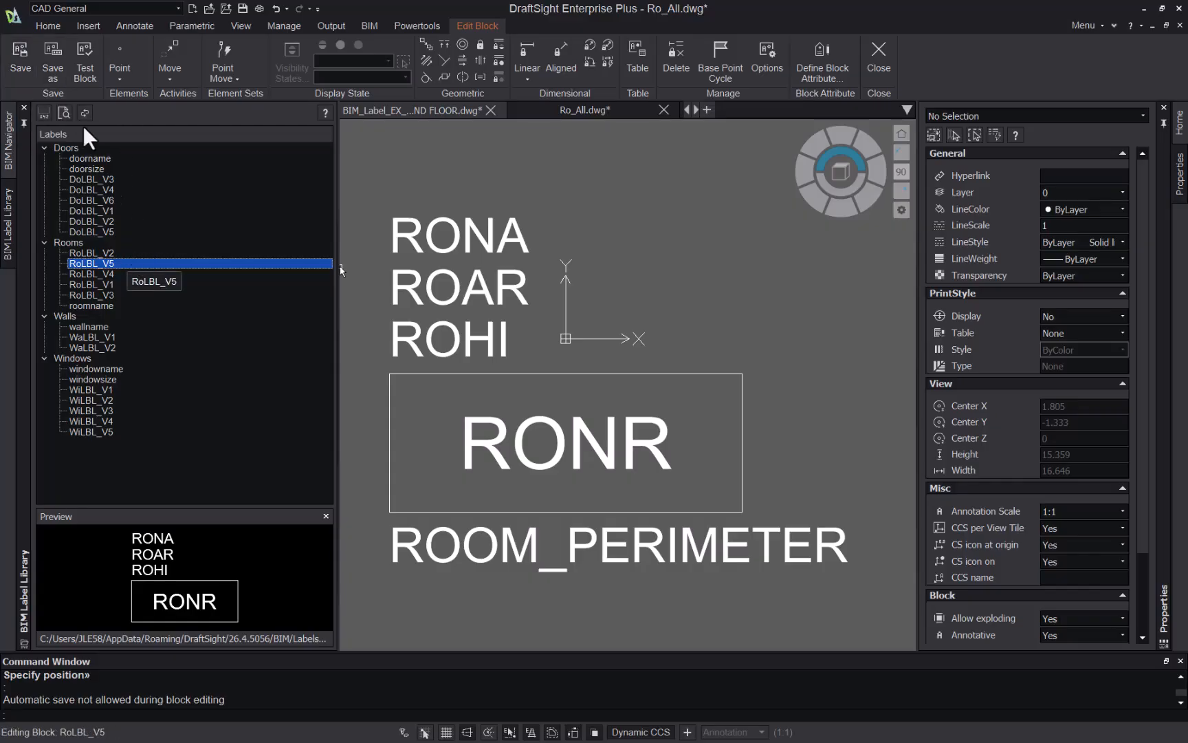
- Save the edited block under the new name New Room Label and close block editing
click(47, 74)
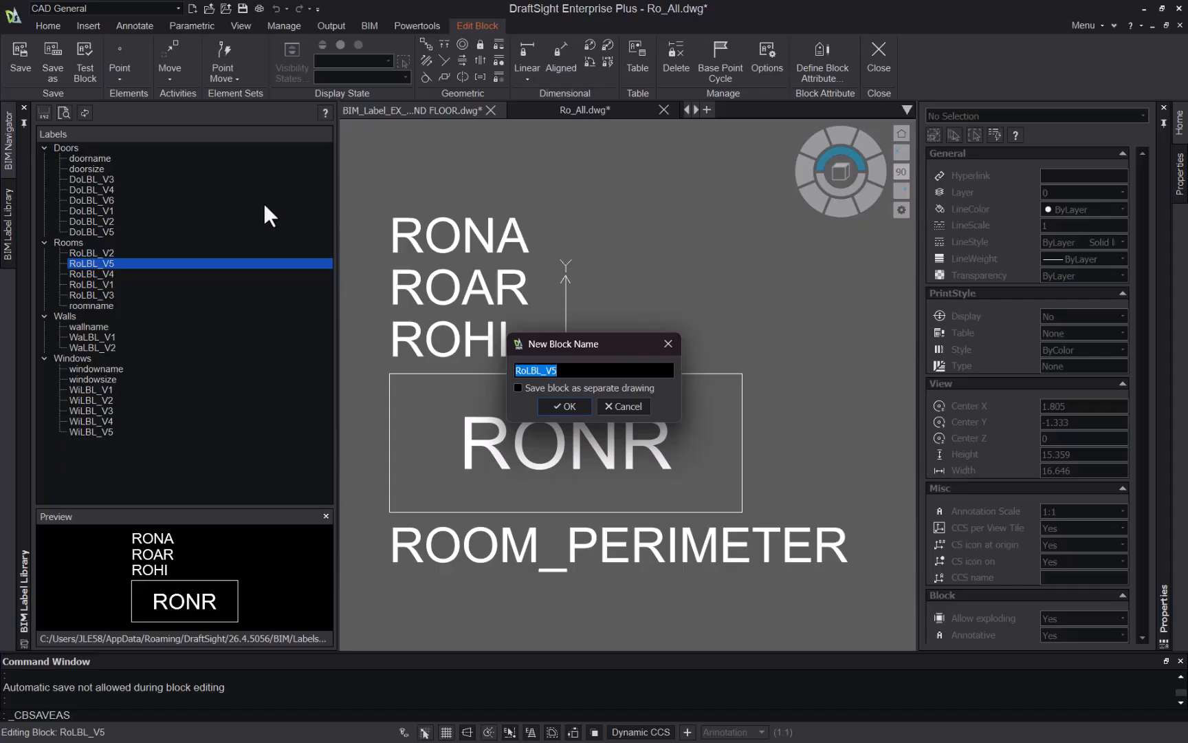
text(New Room Label)
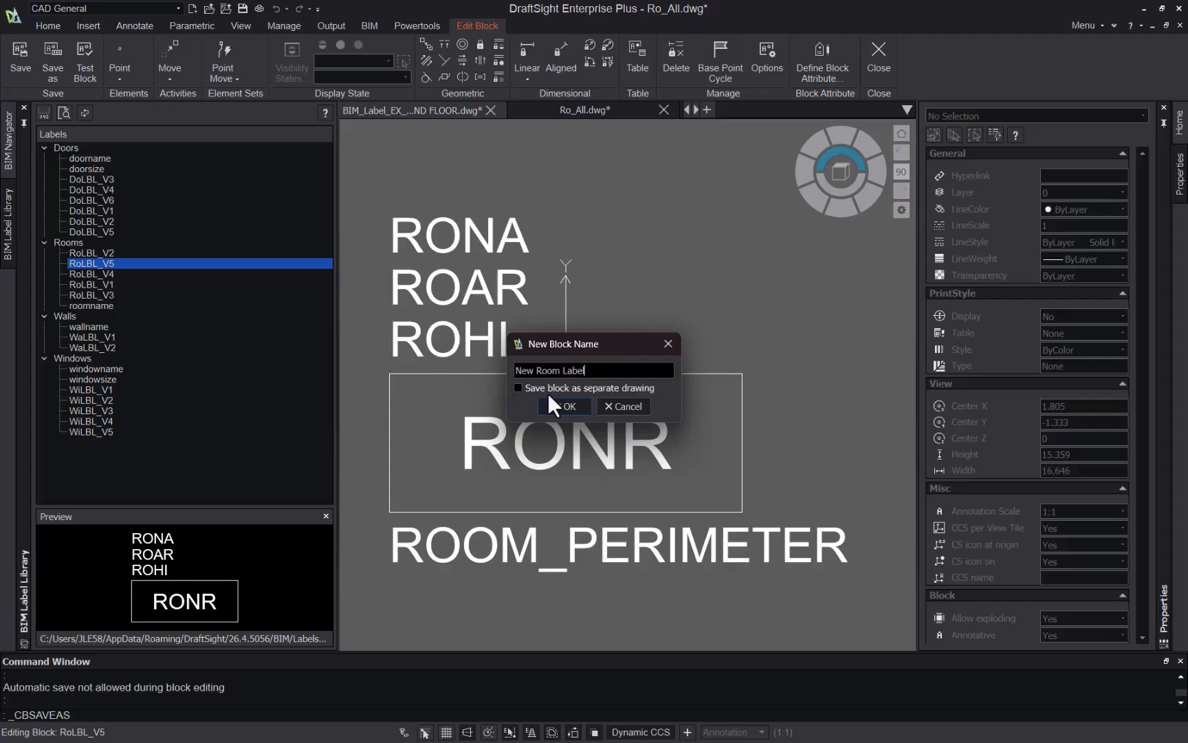
click(555, 400)
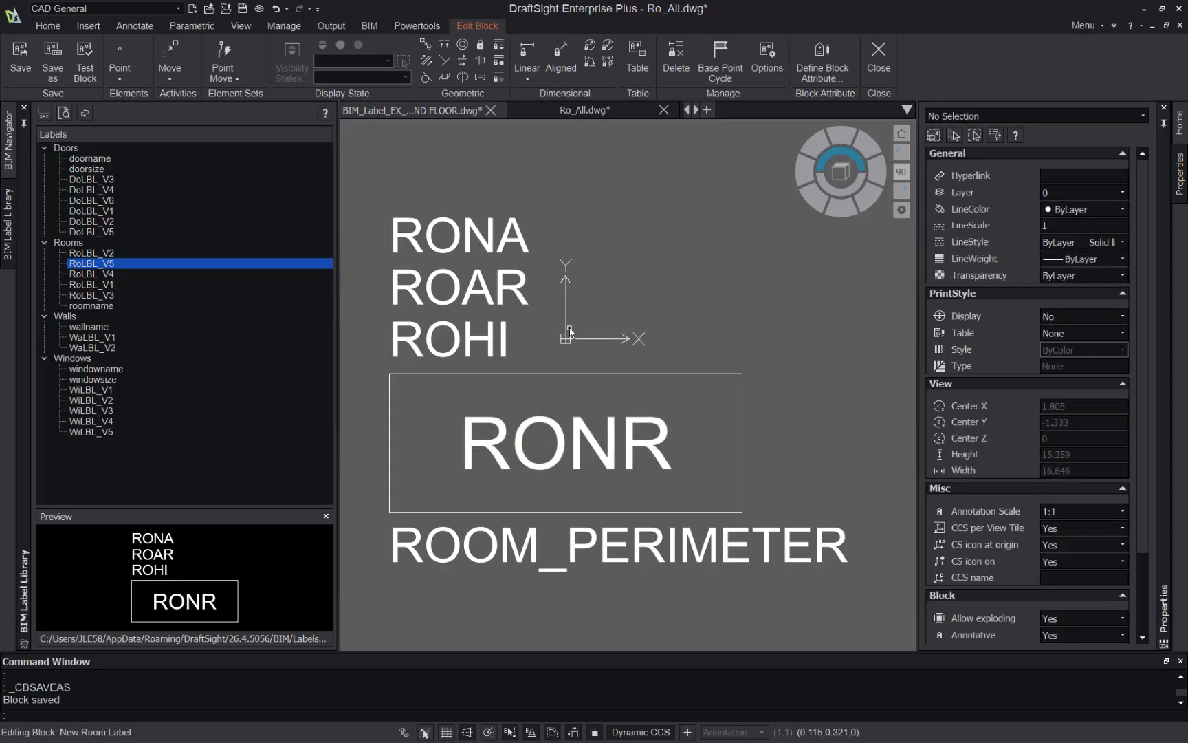
click(891, 74)
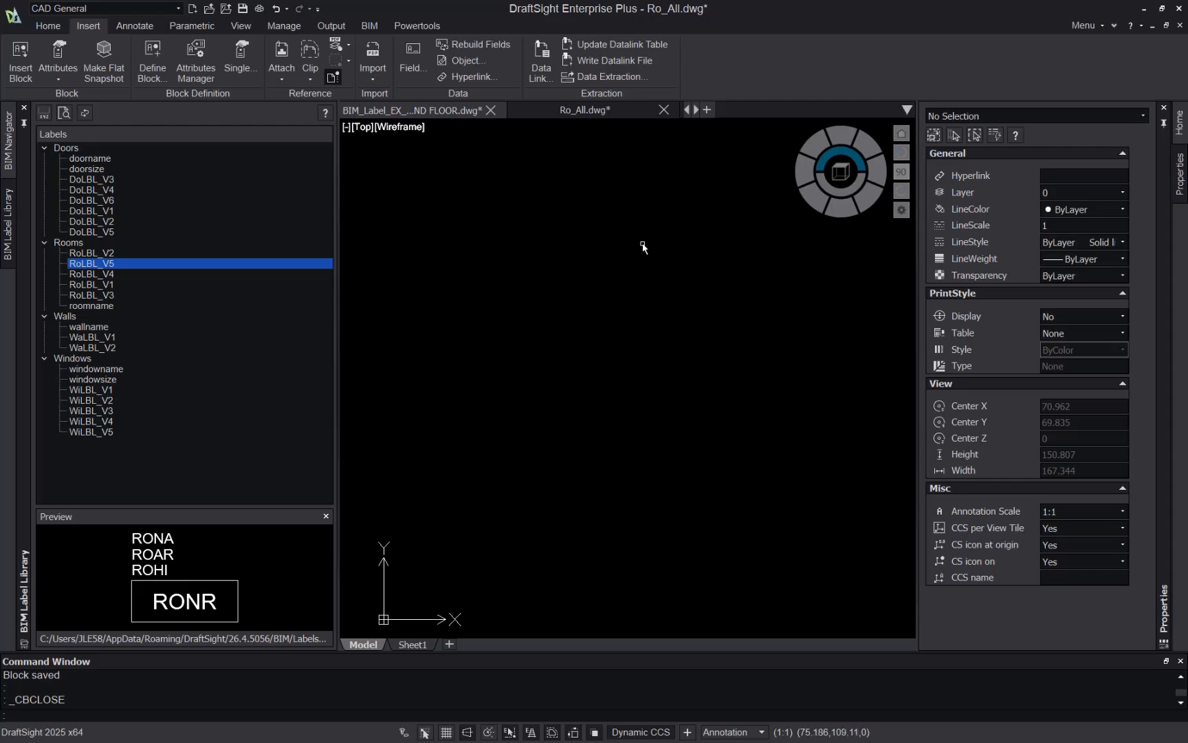
- Save the label drawing Ro_All.dwg and close it
key(ctrl+s)
mouse_move(599, 114)
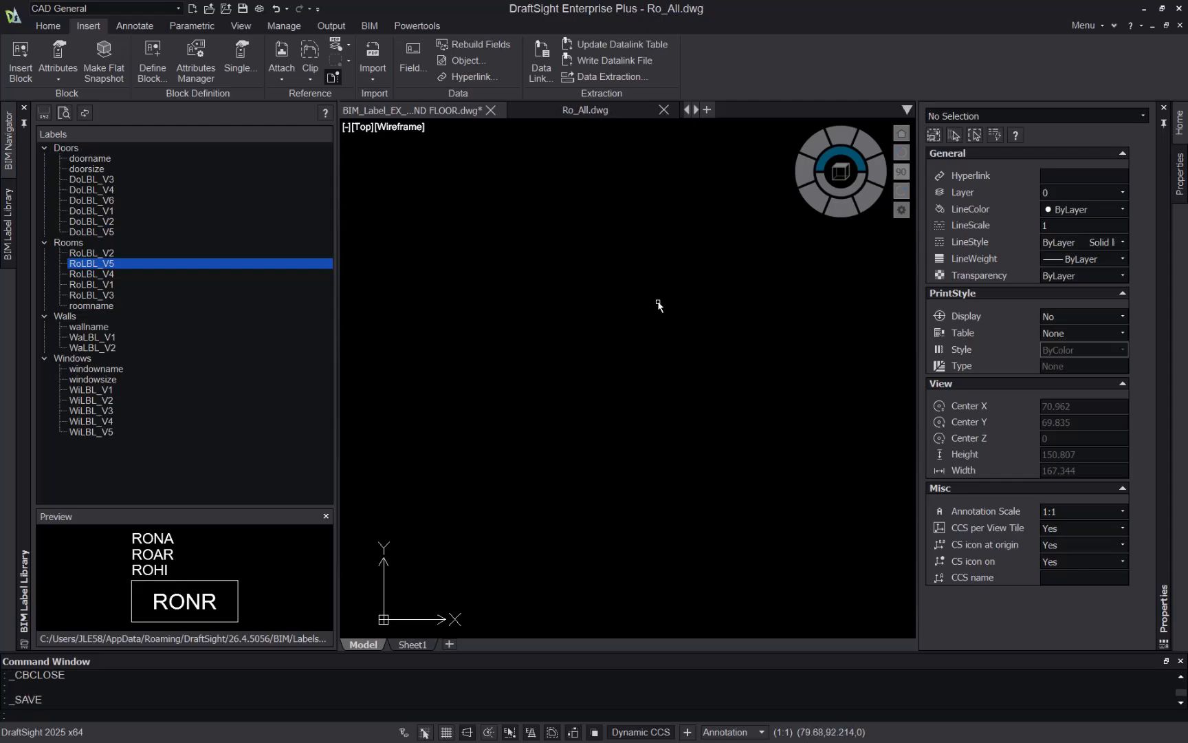
click(664, 110)
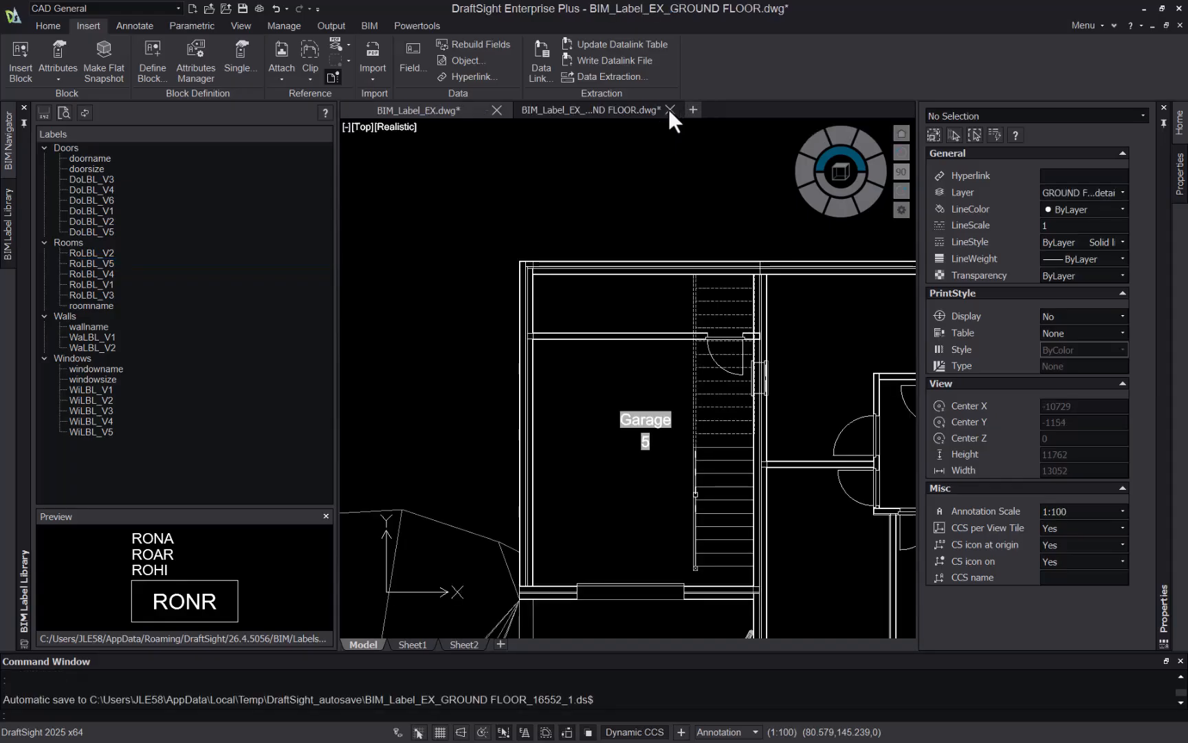
- Close the BIM_Label_EX_GROUND FLOOR drawing, saving its changes
right_drag(679, 255, 671, 146)
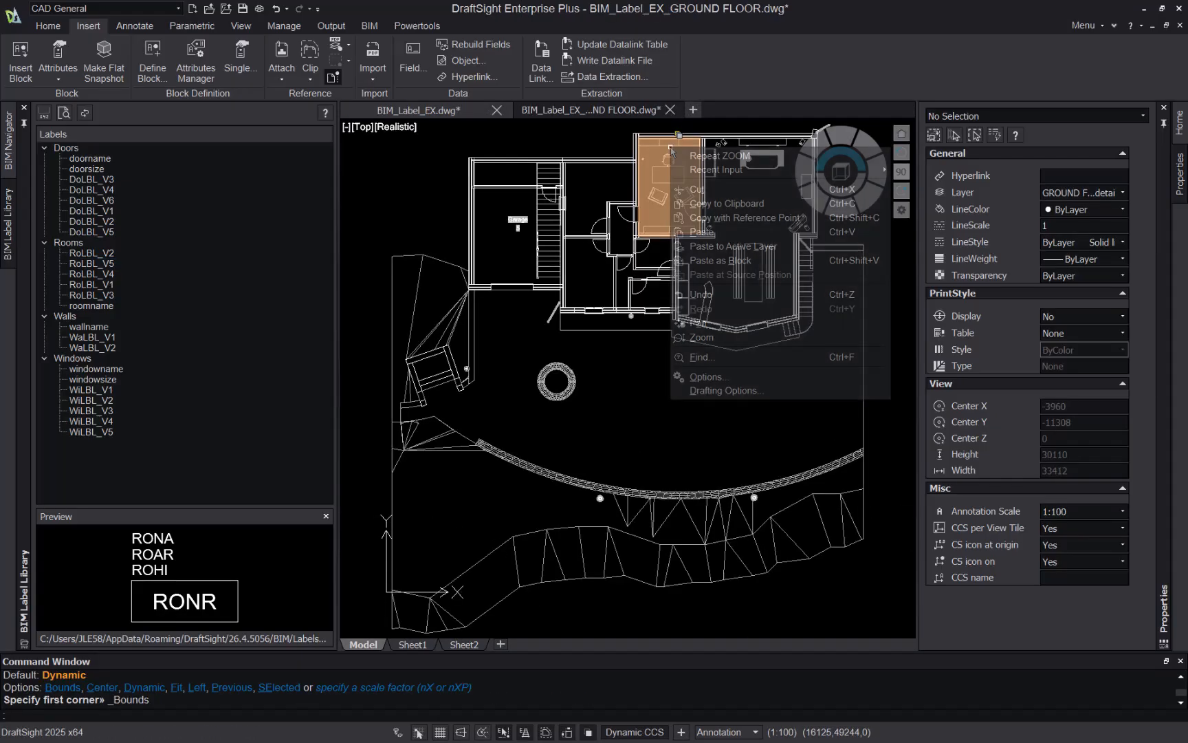
click(670, 110)
click(536, 415)
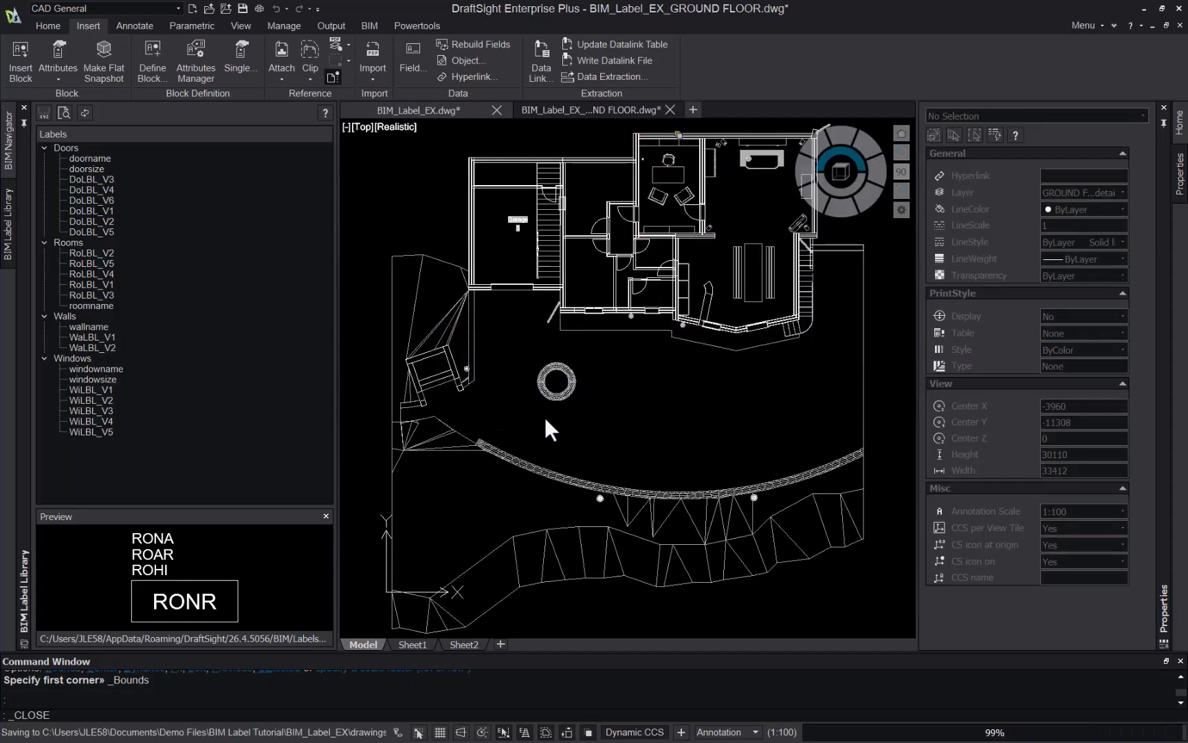
- Refresh the BIM label library and reopen the GROUND FLOOR plan of the Default Building
mouse_move(406, 226)
right_down()
mouse_move(397, 128)
mouse_move(385, 134)
right_up()
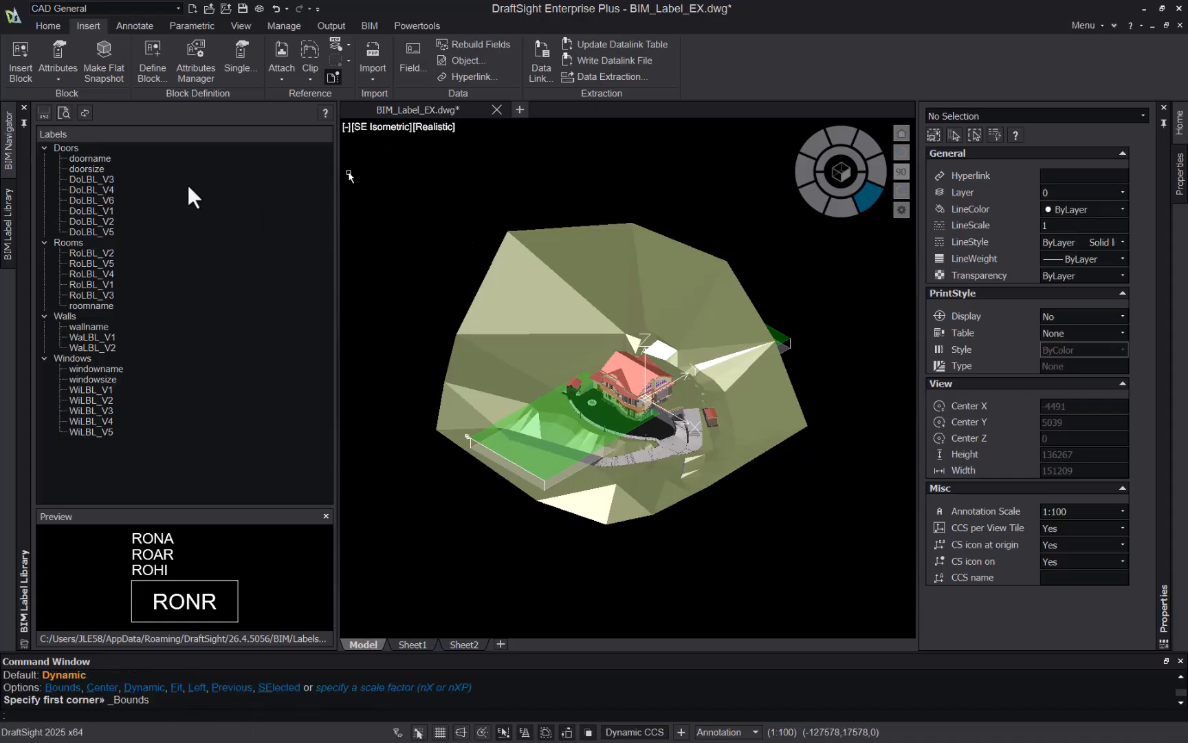
click(85, 114)
click(8, 158)
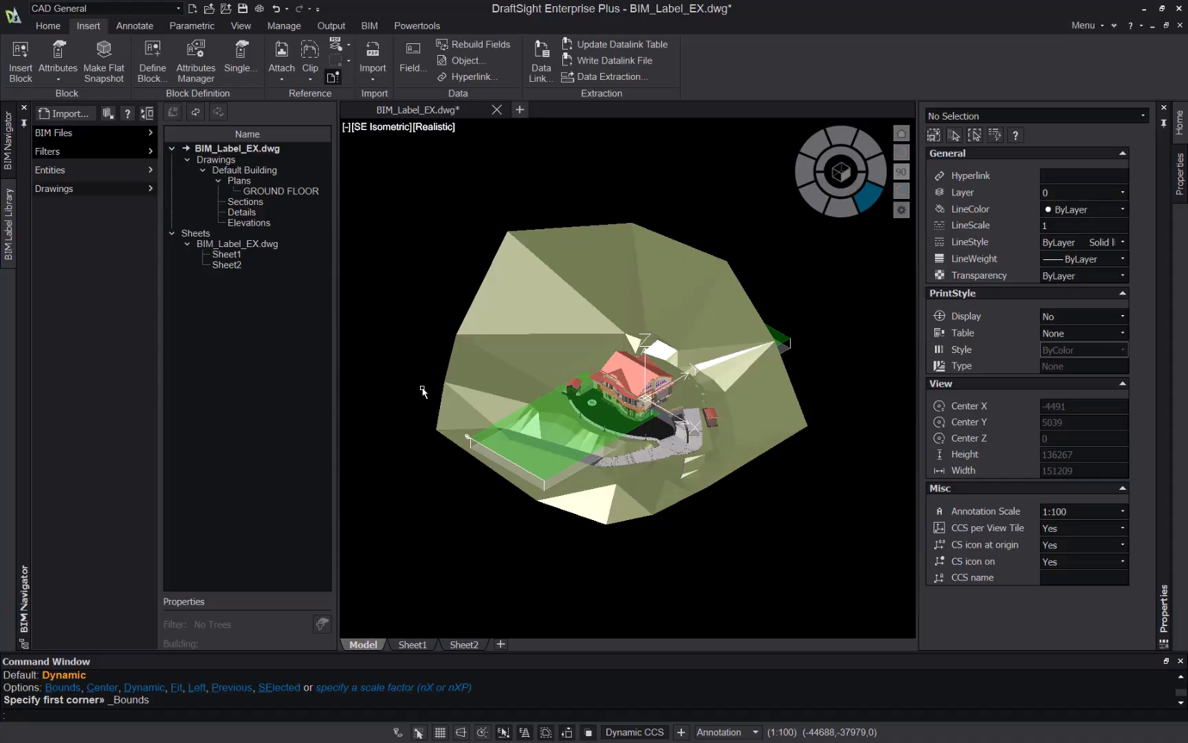
double_click(287, 190)
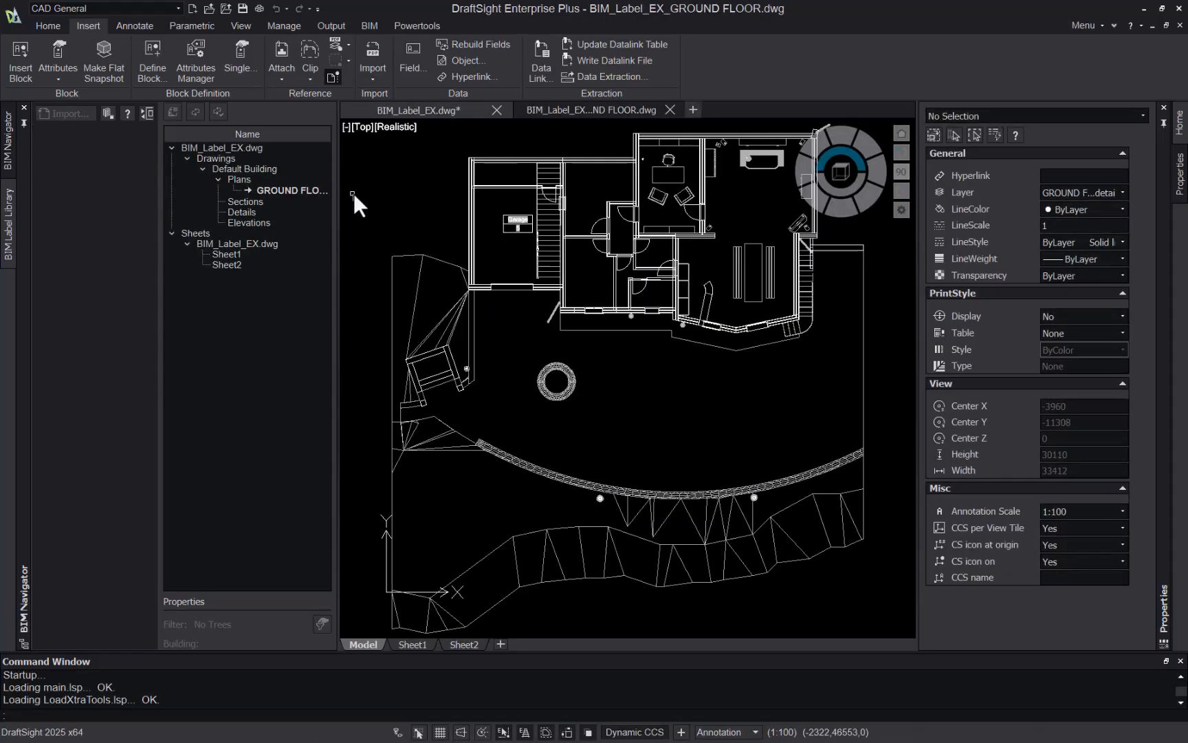
- Delete the existing room label block in the Garage on the ground floor plan
scroll(520, 201, up, 10)
middle_drag(519, 201, 601, 288)
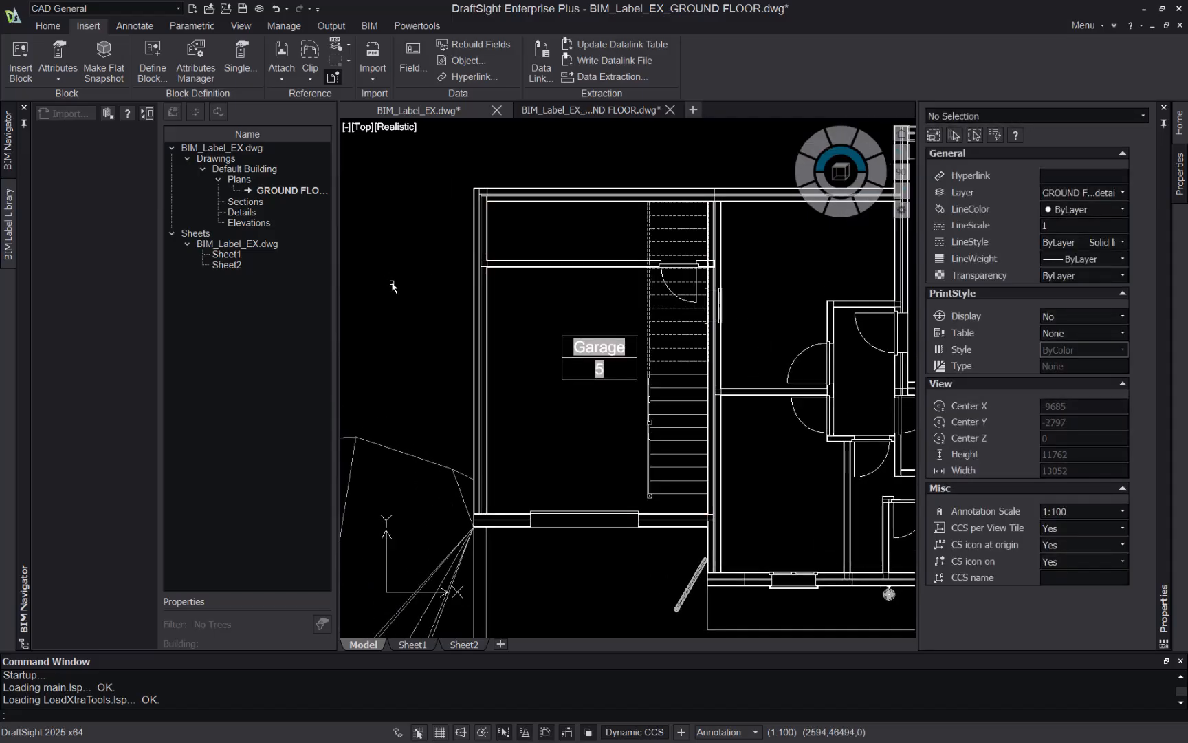
click(392, 282)
click(649, 421)
key(Delete)
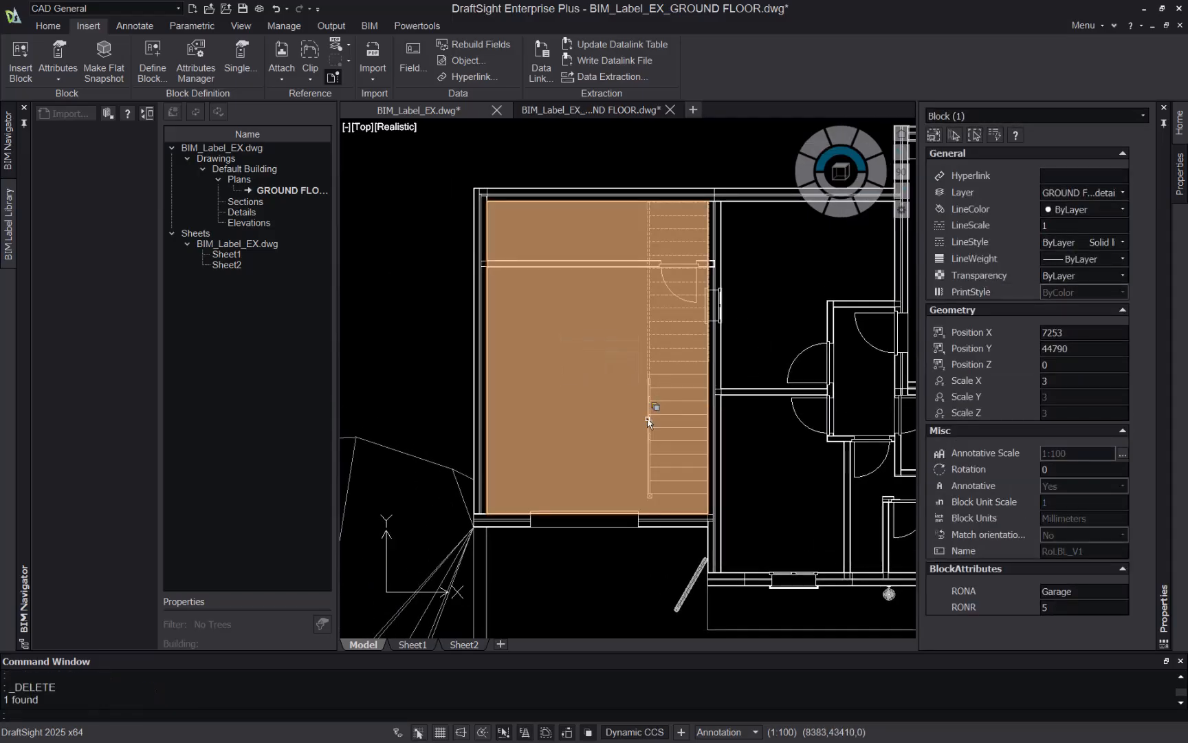
- Label the Garage room with New Room Label from the BIM label library
click(7, 203)
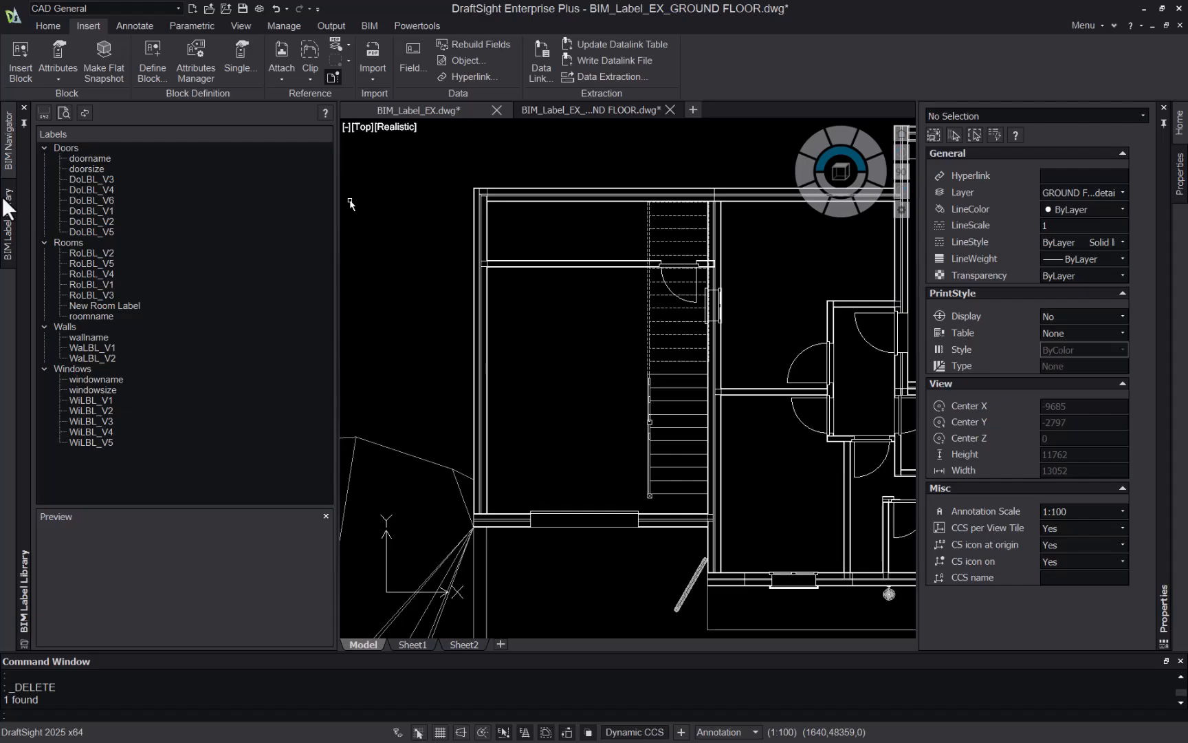
click(177, 306)
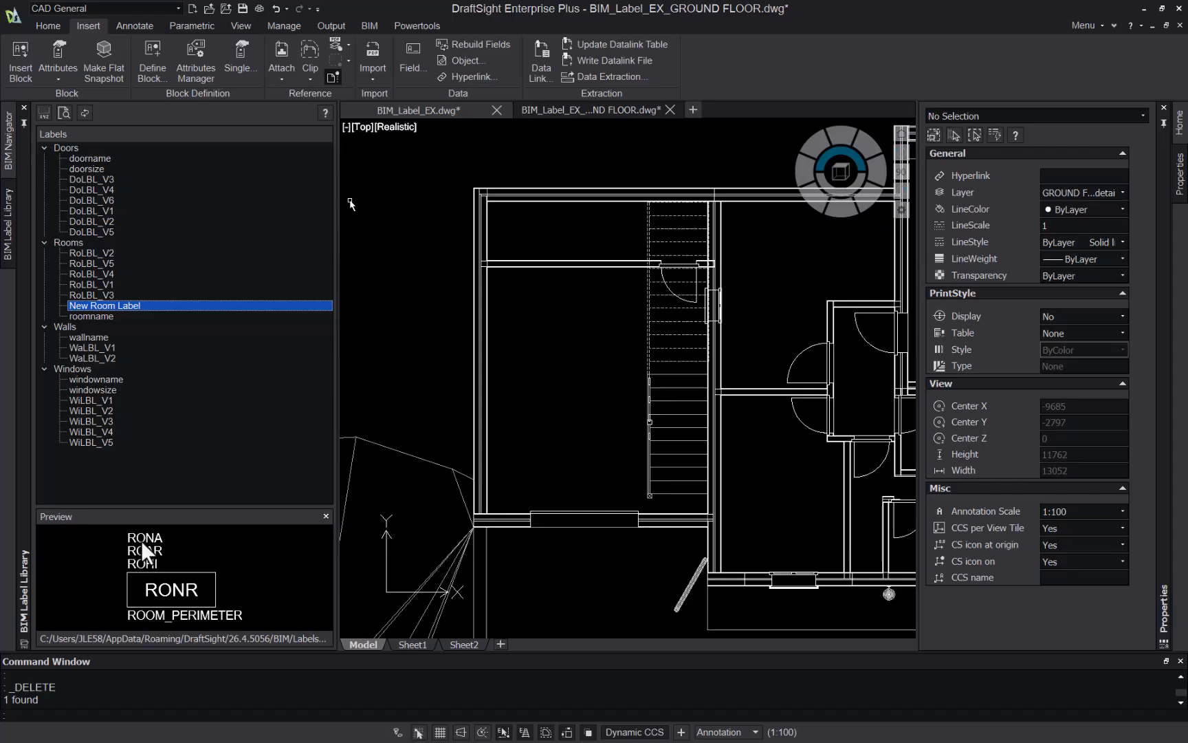
double_click(152, 304)
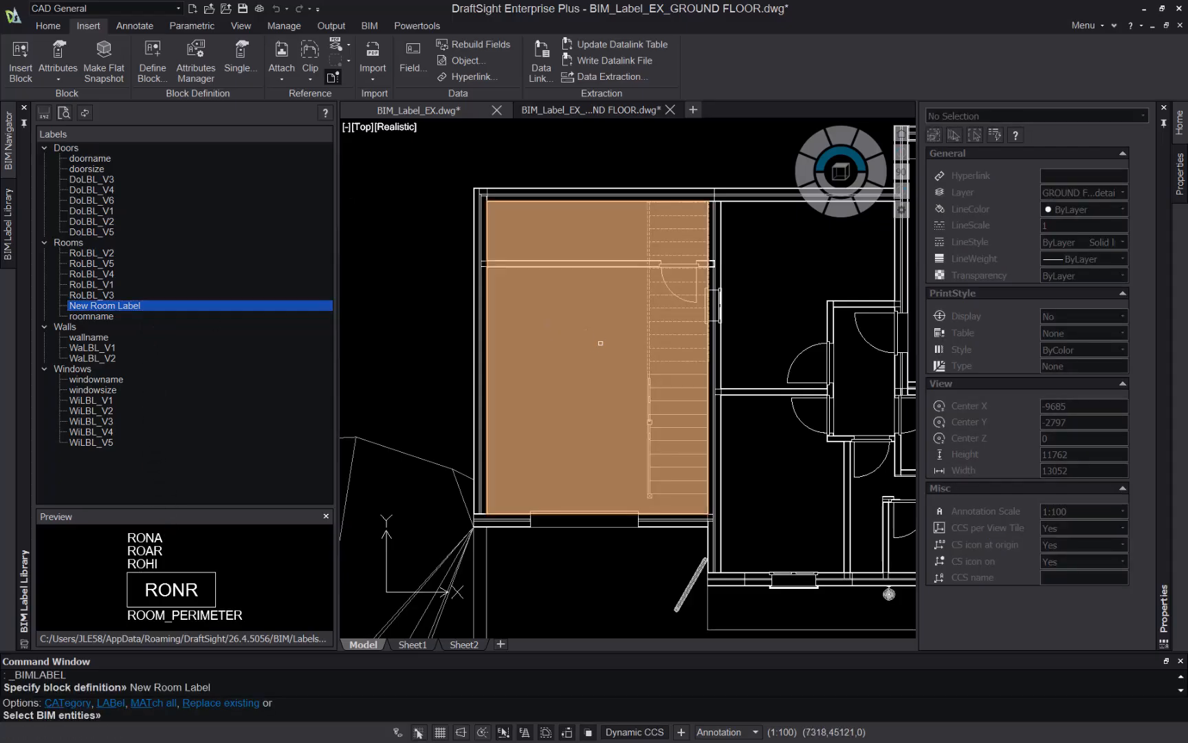
click(565, 353)
key(Return)
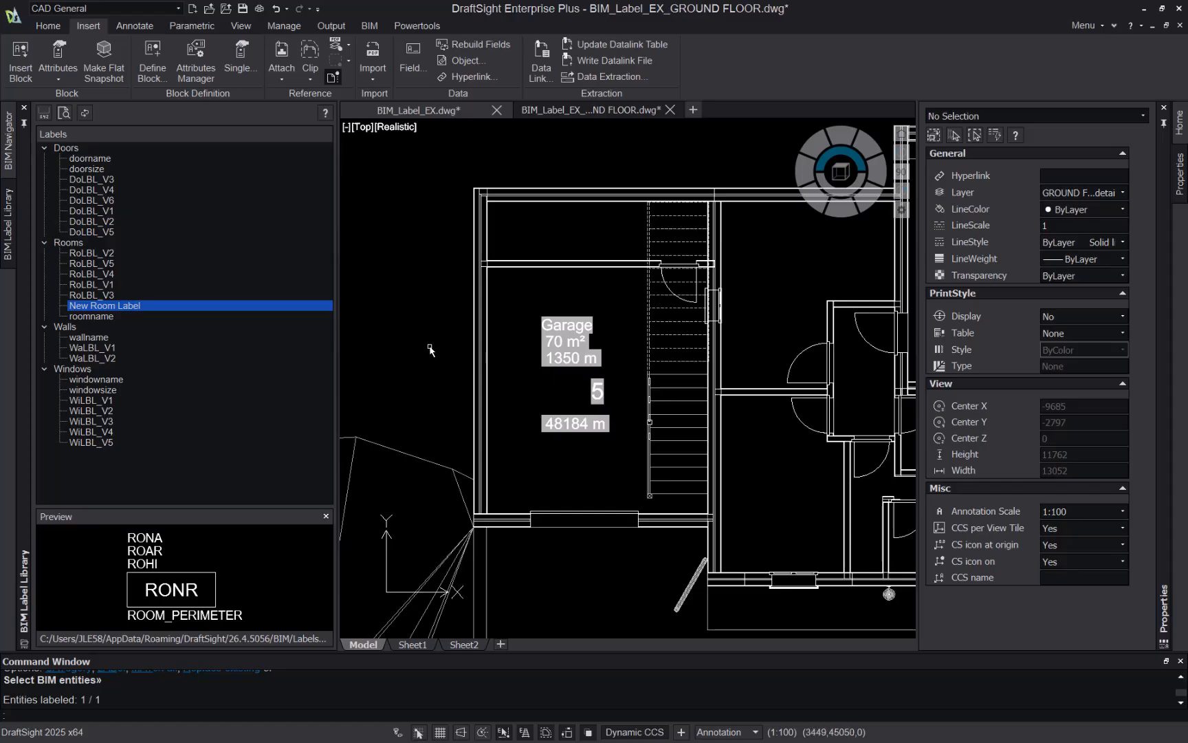
- Start a selection window in the empty area just outside the garage's upper-left corner
mouse_move(430, 347)
right_down()
mouse_move(423, 222)
mouse_move(394, 205)
right_up()
click(385, 172)
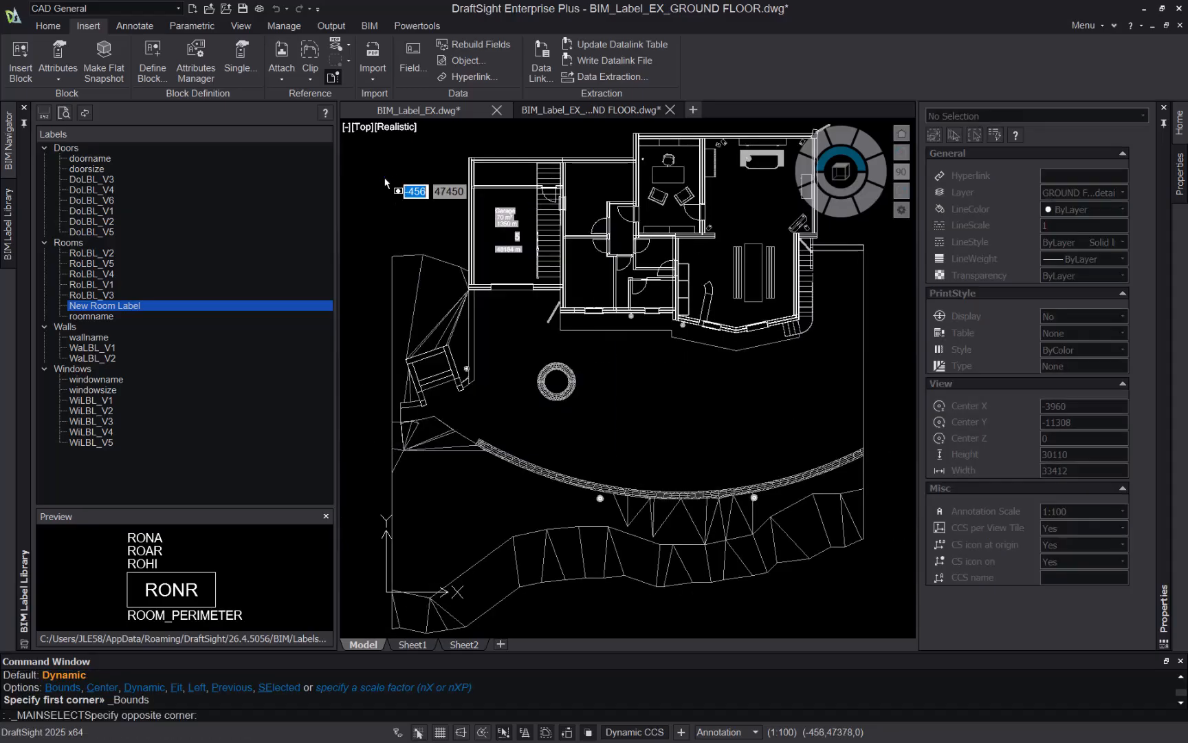